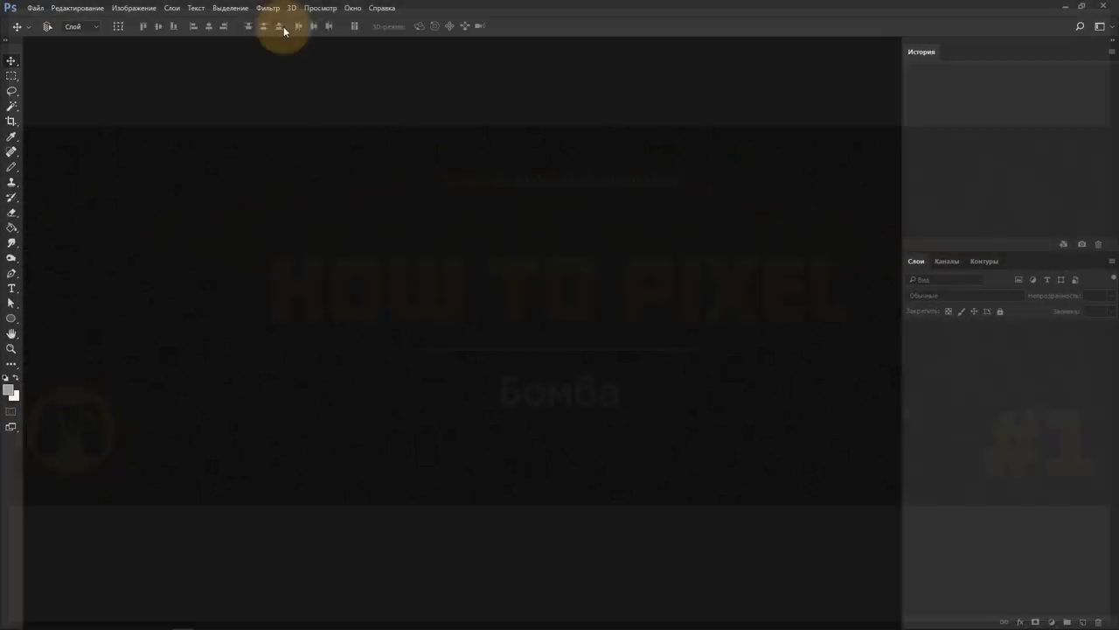
Create a 32×32 pixel document named Бомбочка and zoom in on the canvas.
left_click(36, 9)
left_click(44, 20)
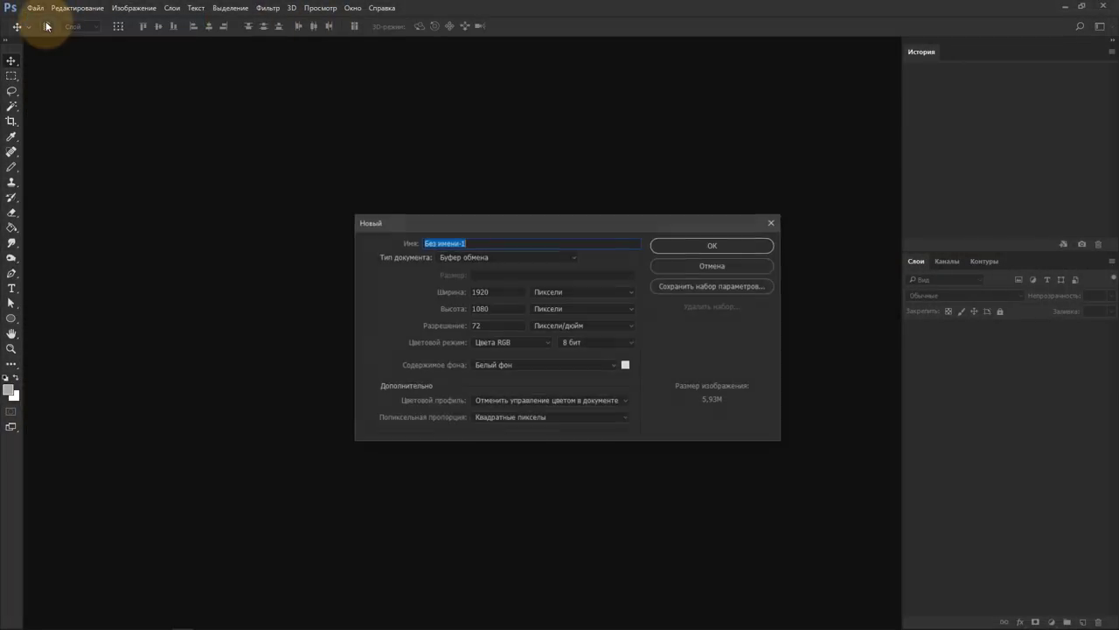
left_click(485, 292)
type("32")
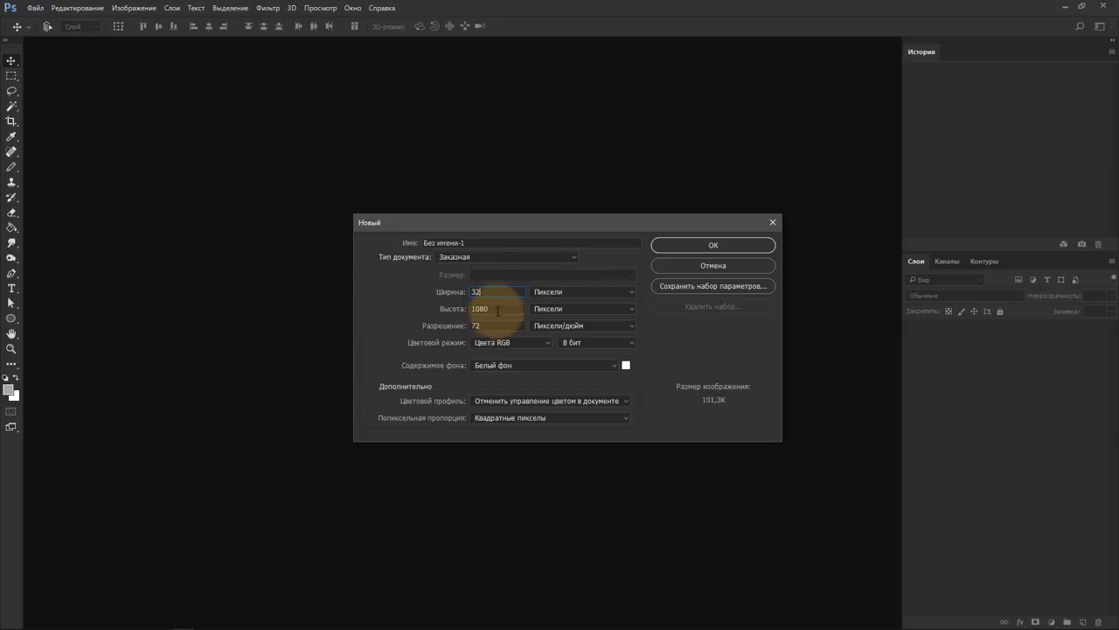
key("Tab")
type("32")
type("Бомбочка")
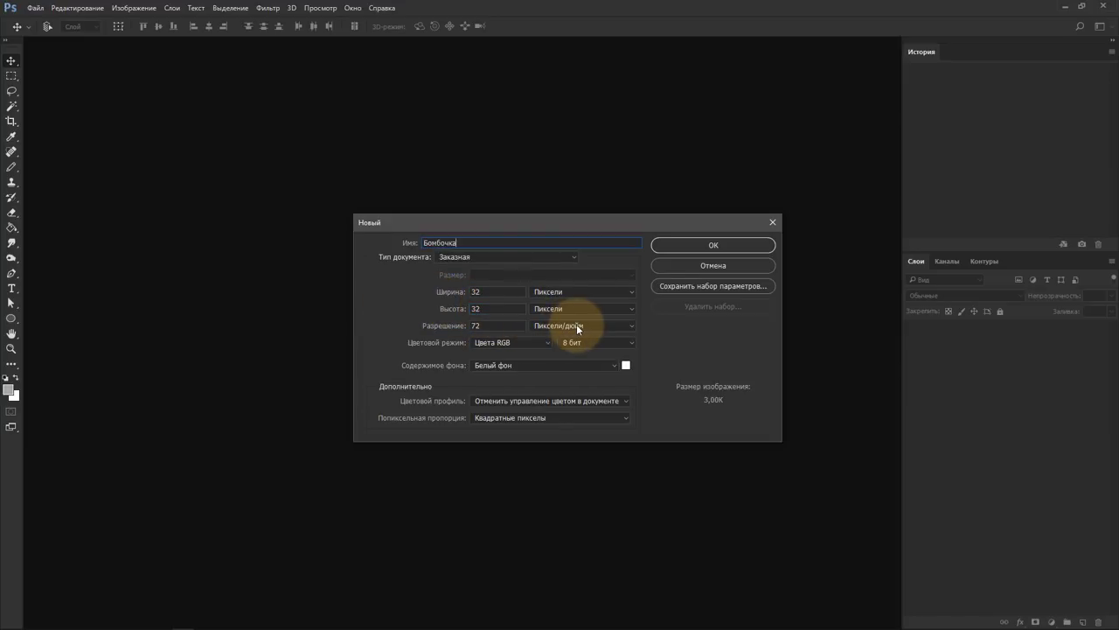
left_click(704, 245)
left_click_drag(454, 336, 591, 311)
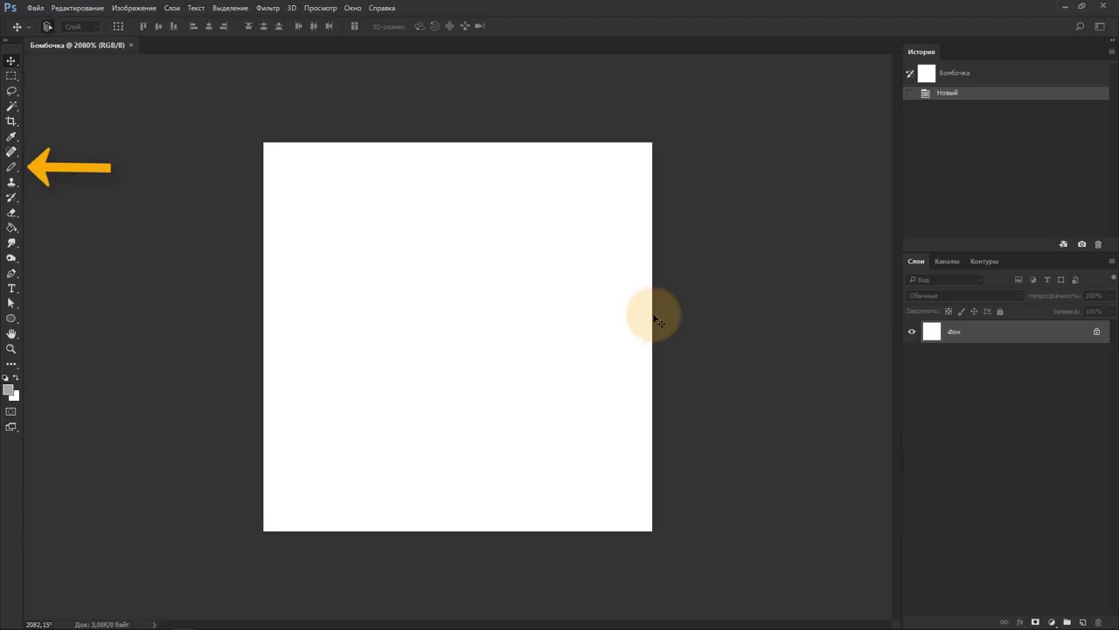
On a new layer, pencil the circle's black top edge and left side.
key("ctrl+shift+alt+n")
key("b")
key("x")
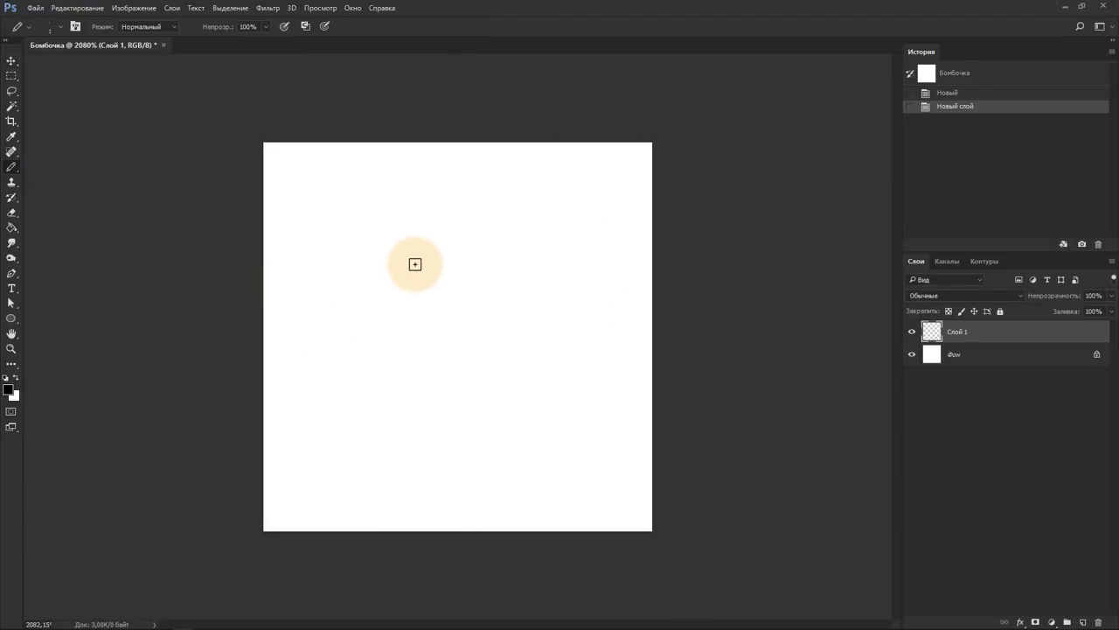
left_click_drag(424, 263, 480, 268)
left_click(402, 280)
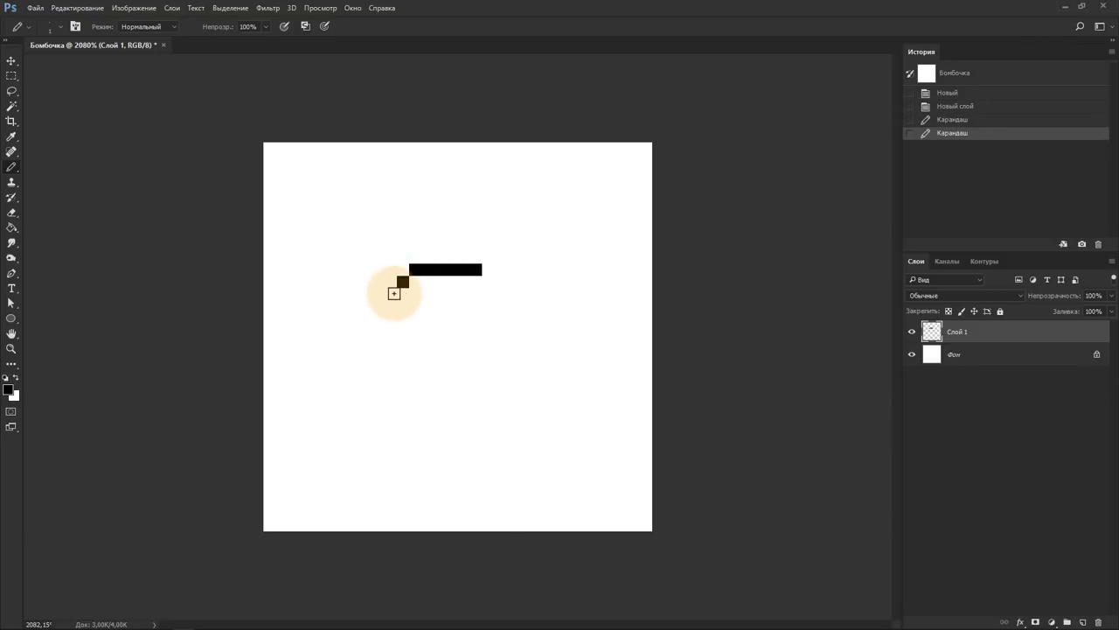
left_click(391, 293)
mouse_move(391, 302)
left_mouse_down()
mouse_move(380, 367)
mouse_move(390, 390)
mouse_move(428, 417)
mouse_move(466, 416)
left_mouse_up()
left_click(402, 403)
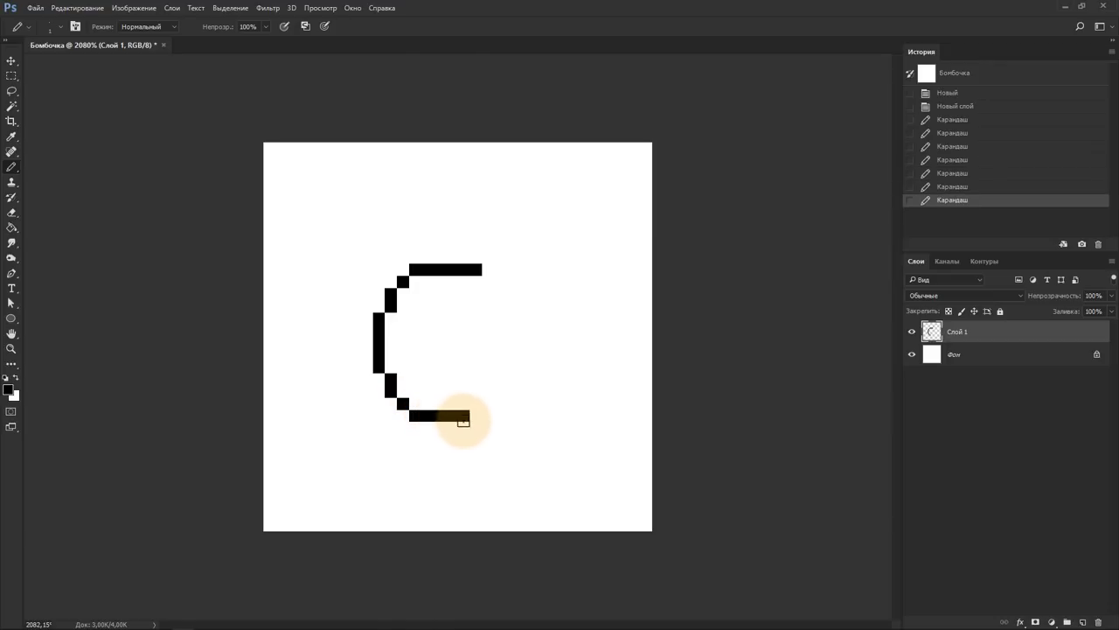
Erase stray pixels and redraw the top and bottom edges one row outward.
left_click(440, 268)
left_click(440, 414)
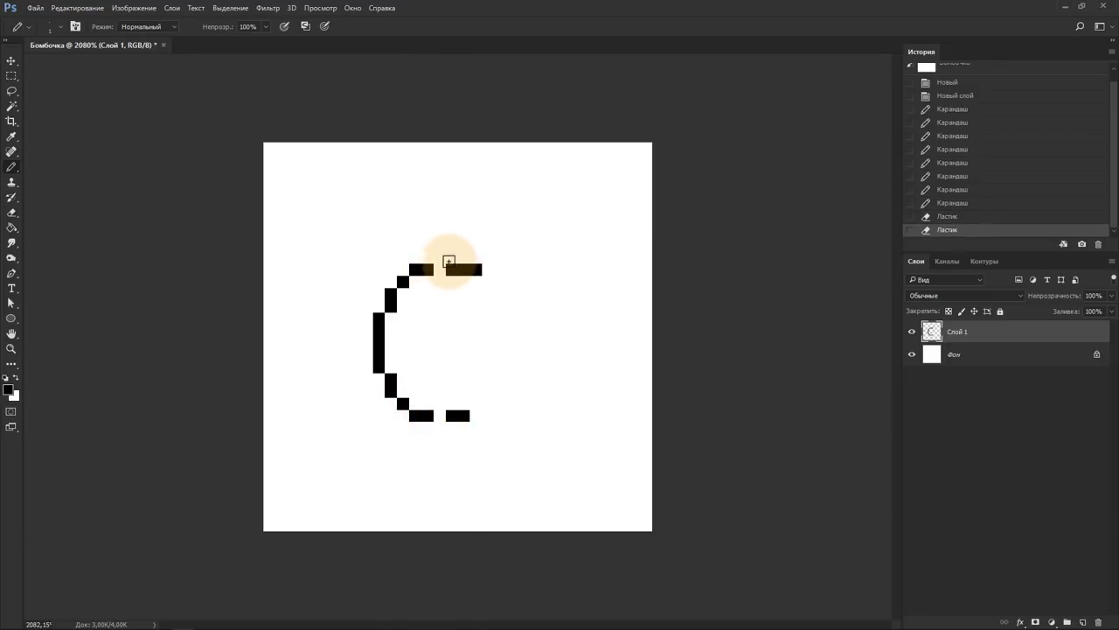
left_click_drag(442, 257, 475, 259)
left_click(488, 259)
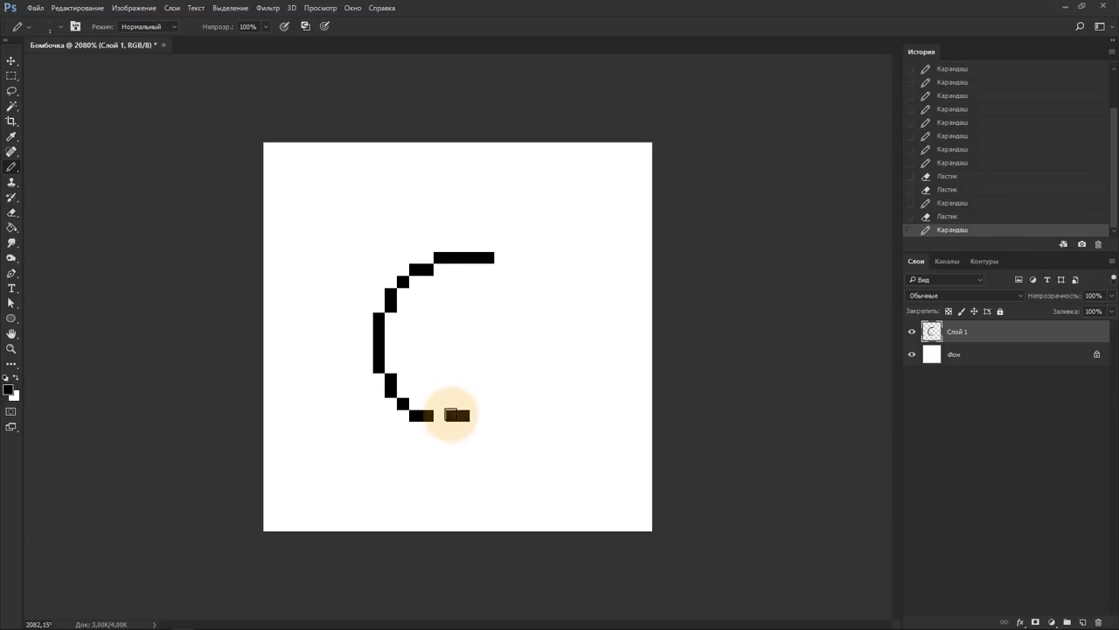
left_click_drag(440, 427, 491, 428)
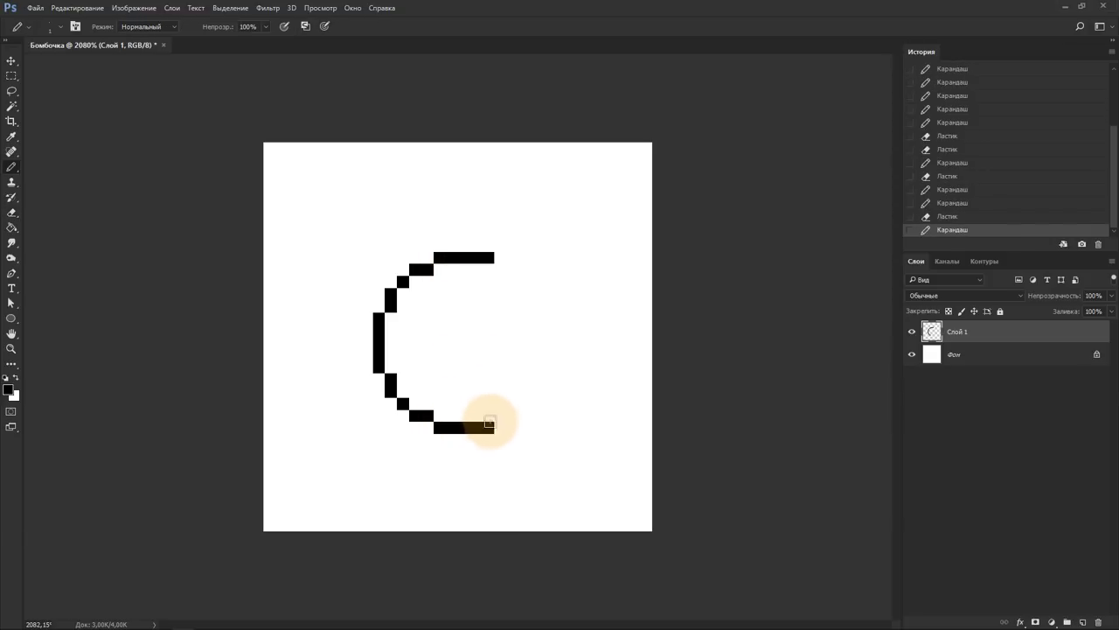
Draw the circle's right side and close the outline at the bottom right.
left_click(503, 269)
left_click(512, 270)
left_click(524, 281)
left_click_drag(537, 294, 545, 374)
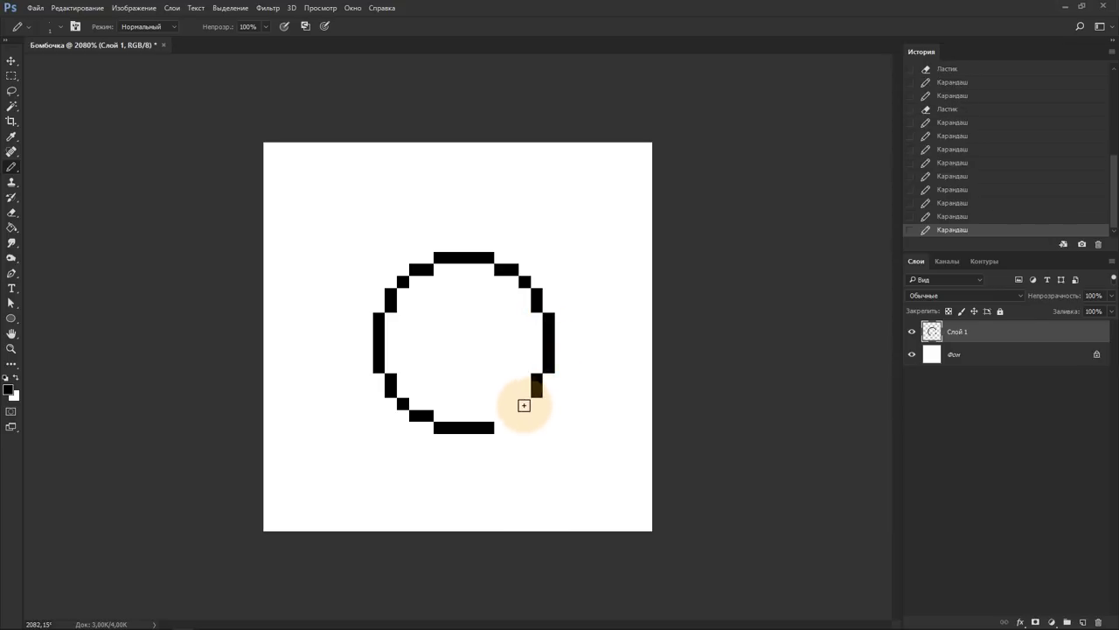
left_click(525, 403)
left_click_drag(513, 415, 501, 416)
key("F6")
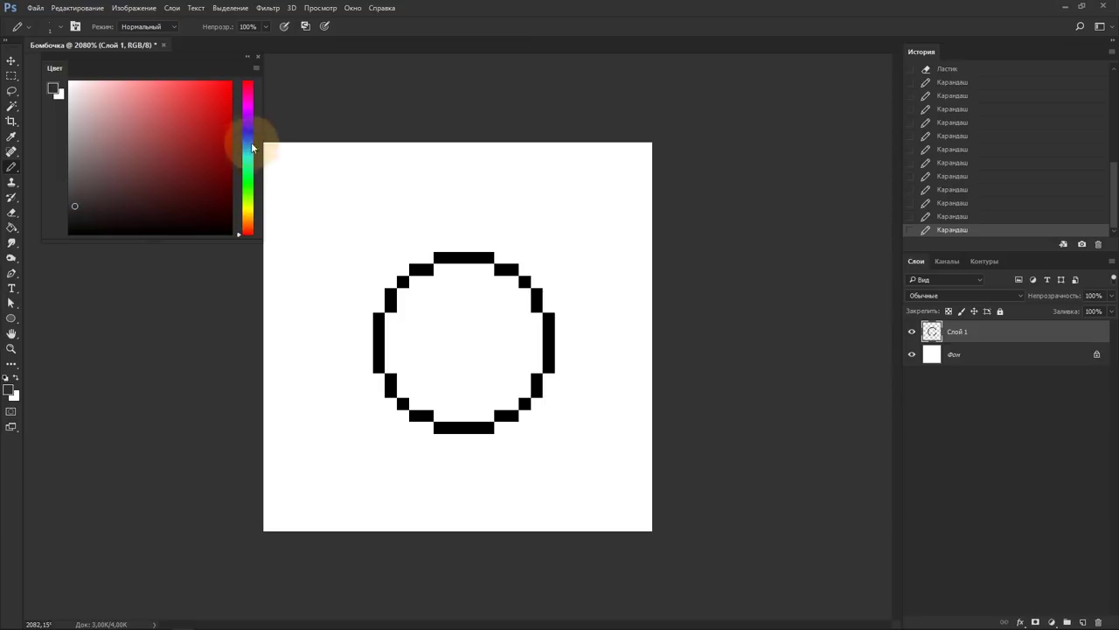
Fill the circle interior with slate grey using the Paint Bucket.
key("F6")
key("g")
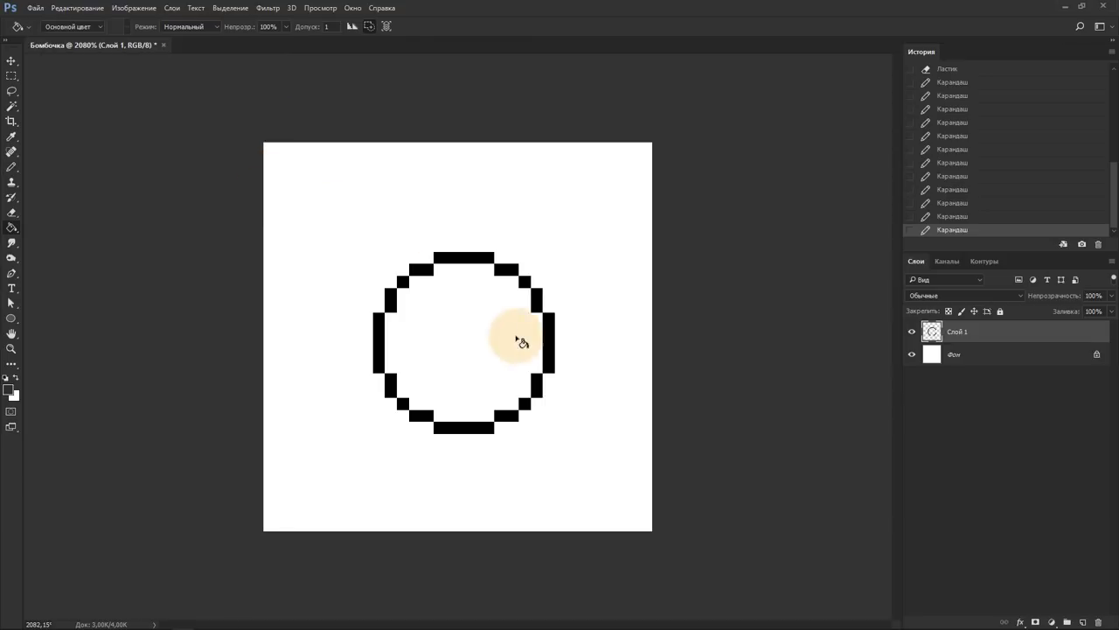
left_click(475, 341)
key("F6")
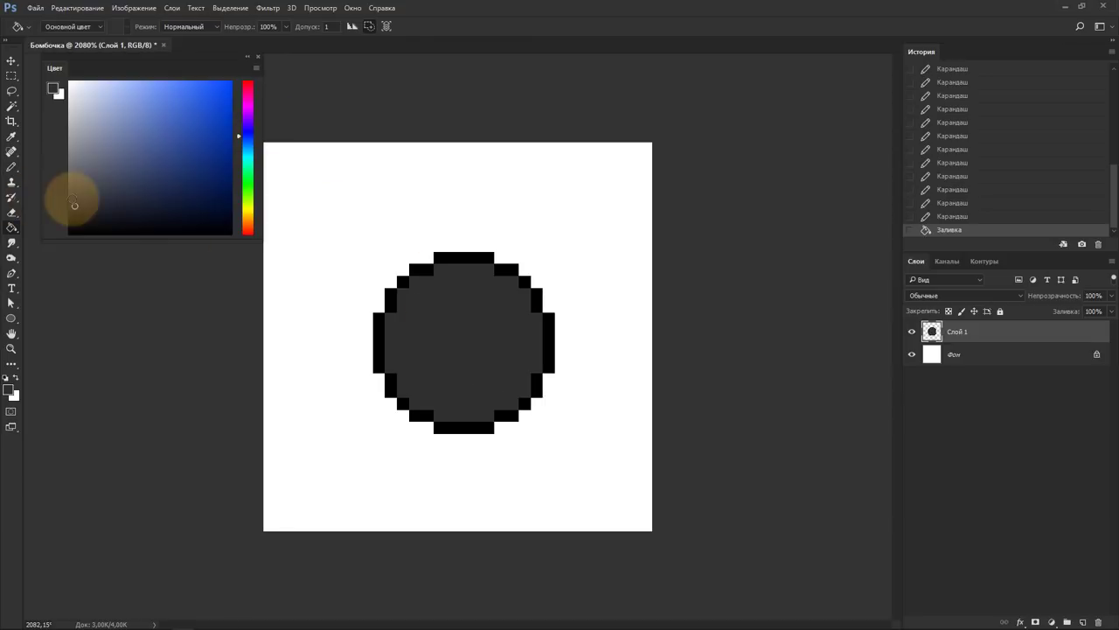
left_click(473, 333)
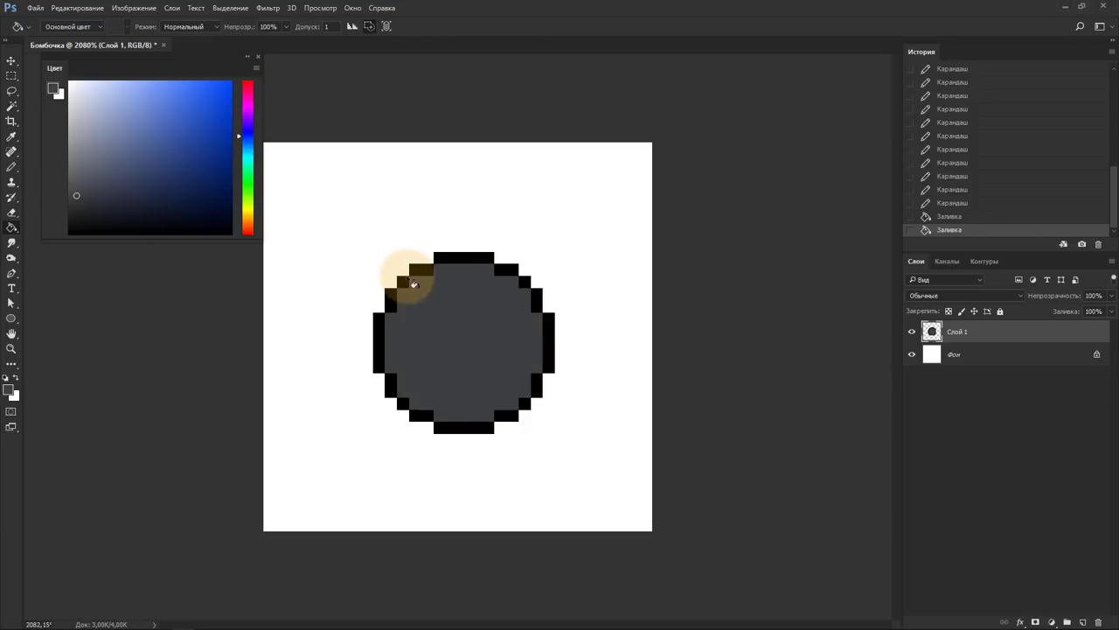
Shade the upper part of the body with a stepped lighter-grey highlight.
key("b")
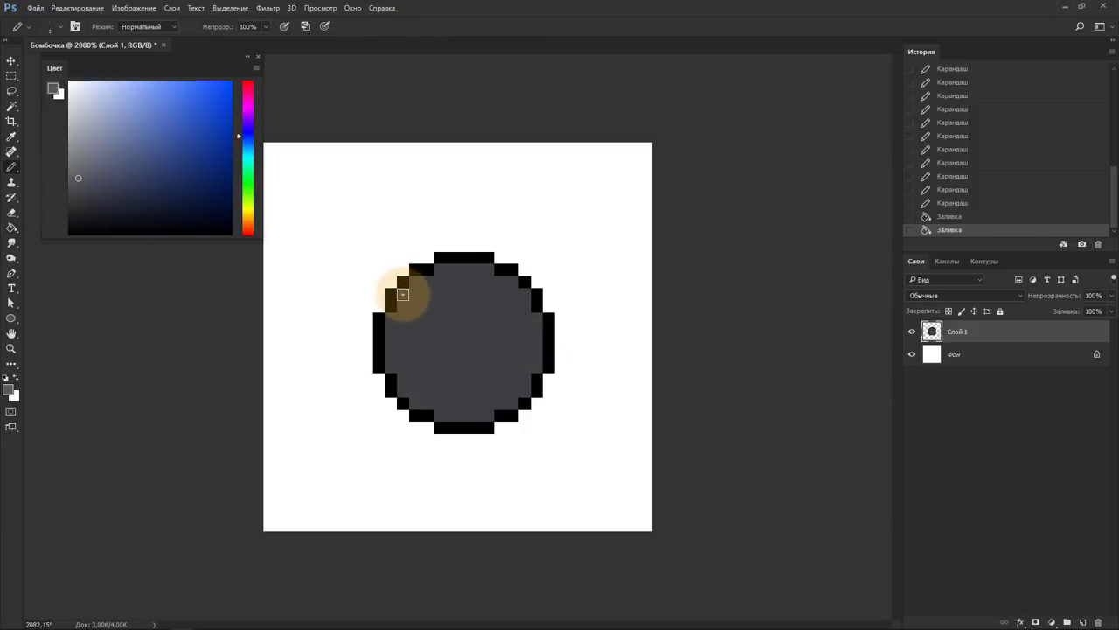
left_click_drag(402, 290, 402, 320)
mouse_move(523, 295)
left_mouse_down()
mouse_move(474, 325)
mouse_move(525, 329)
left_mouse_up()
key("g")
left_click(482, 305)
key("b")
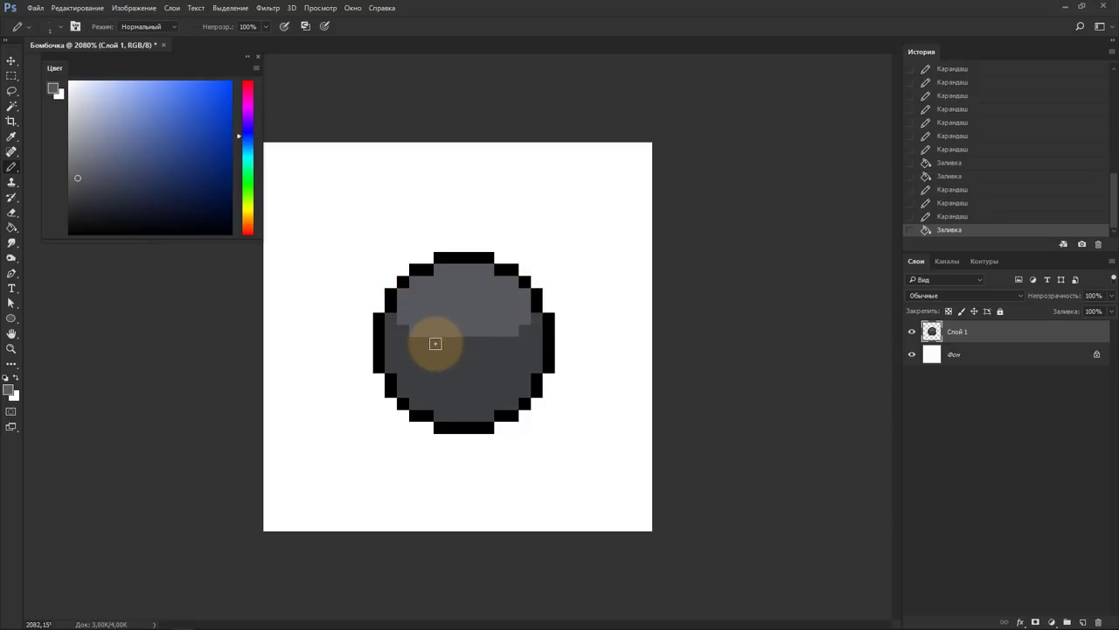
left_click_drag(437, 338, 488, 347)
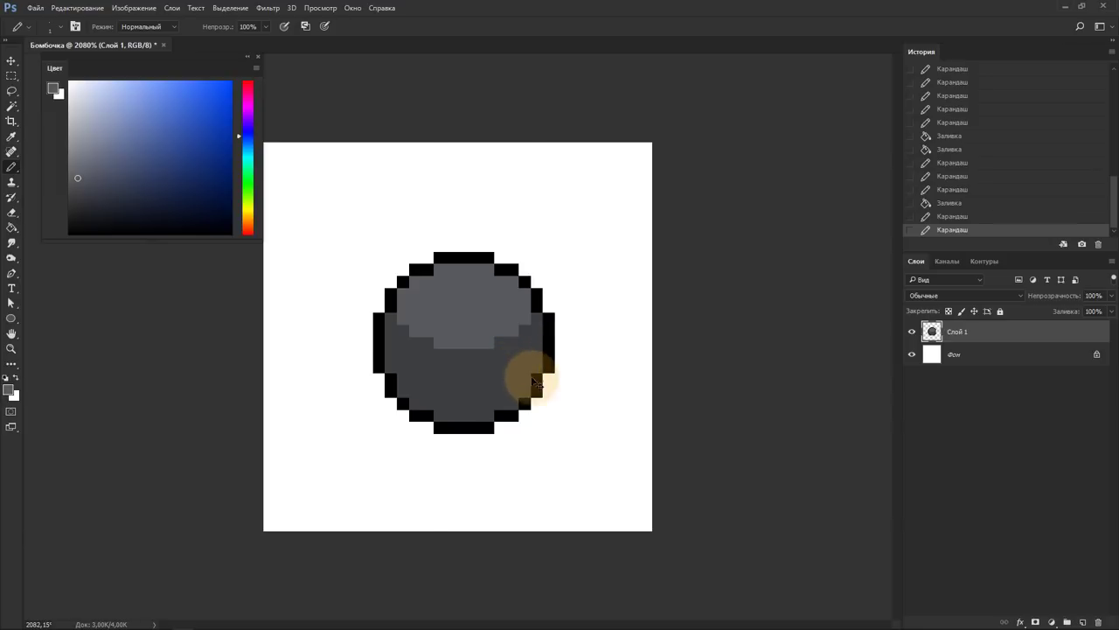
key("ctrl+apostrophe")
key("ctrl+apostrophe")
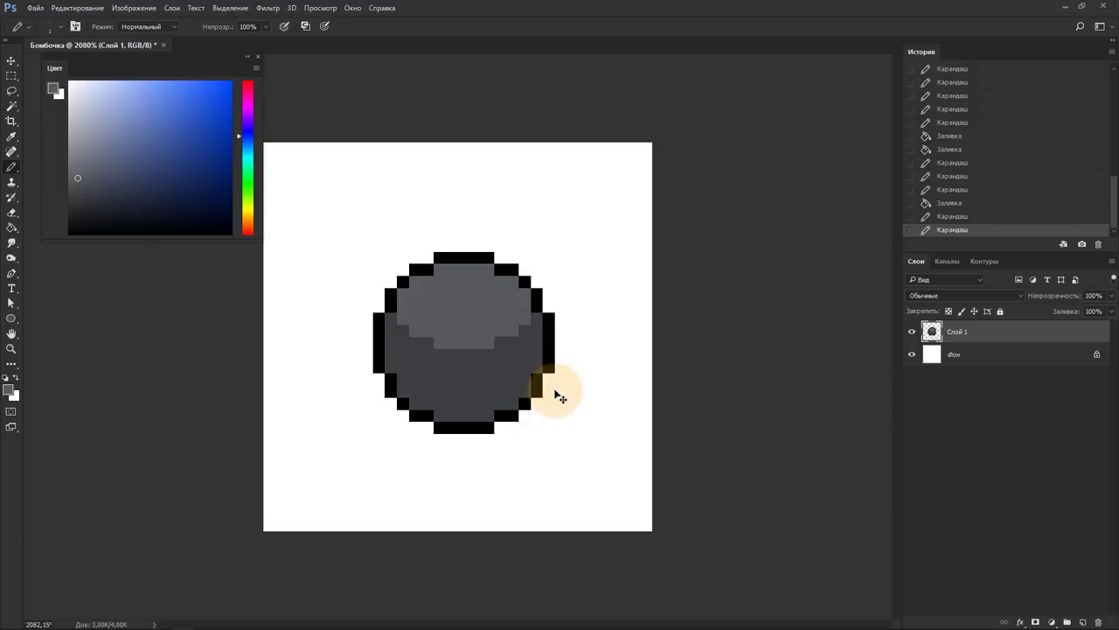
mouse_move(408, 331)
left_mouse_down()
mouse_move(513, 333)
mouse_move(432, 342)
mouse_move(495, 354)
left_mouse_up()
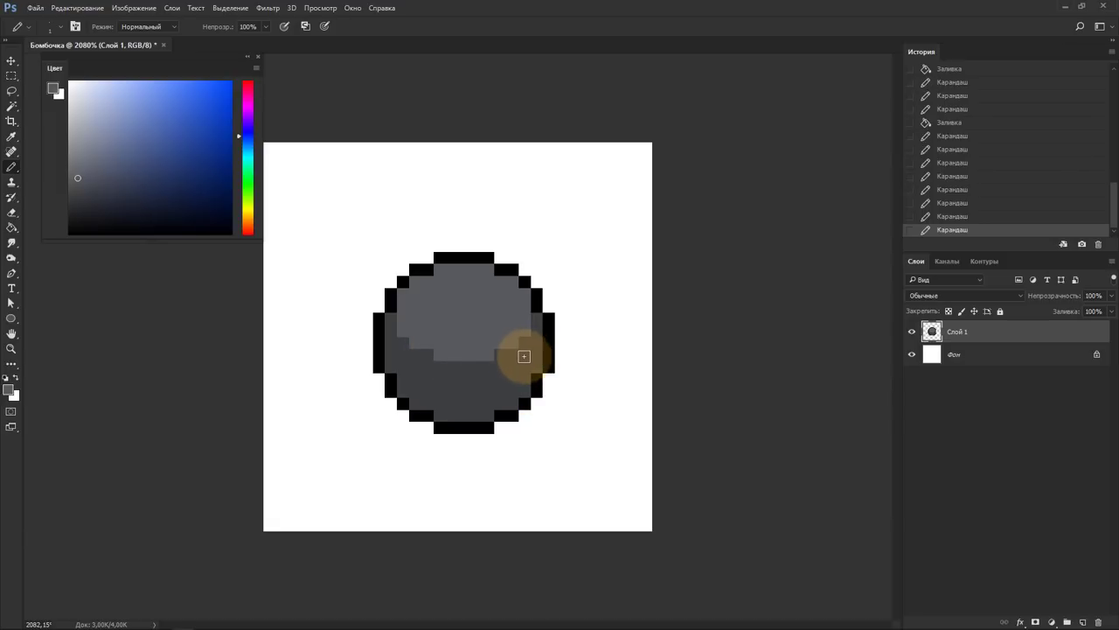
left_click(523, 356, "alt")
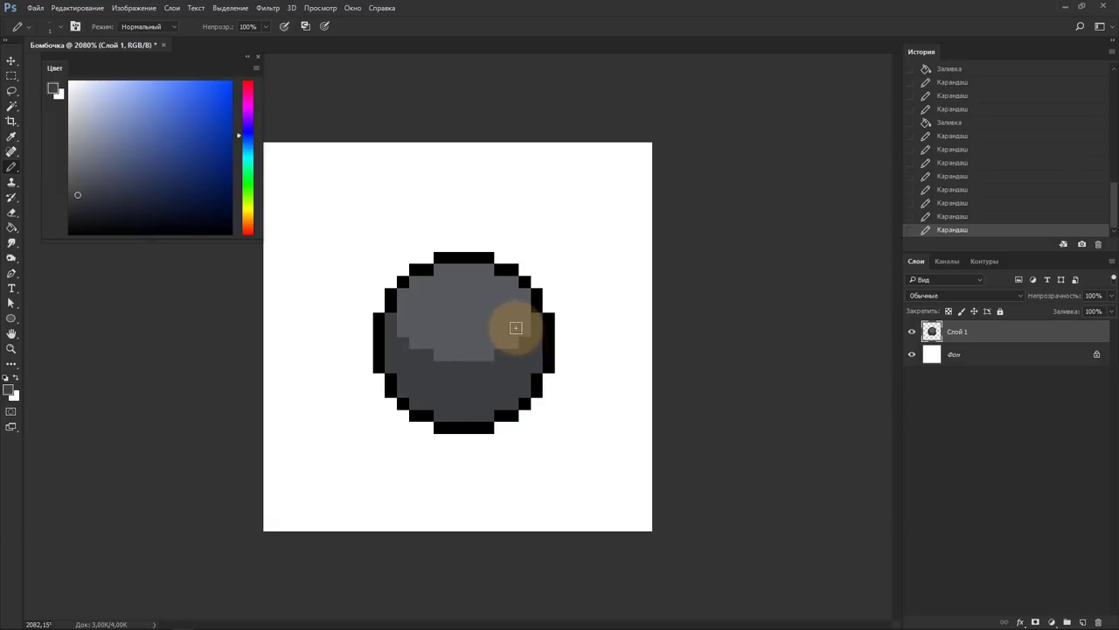
Pencil a small pointed black cap above the bomb with a grey centre pixel.
key("d")
left_click(452, 246)
left_click(476, 245)
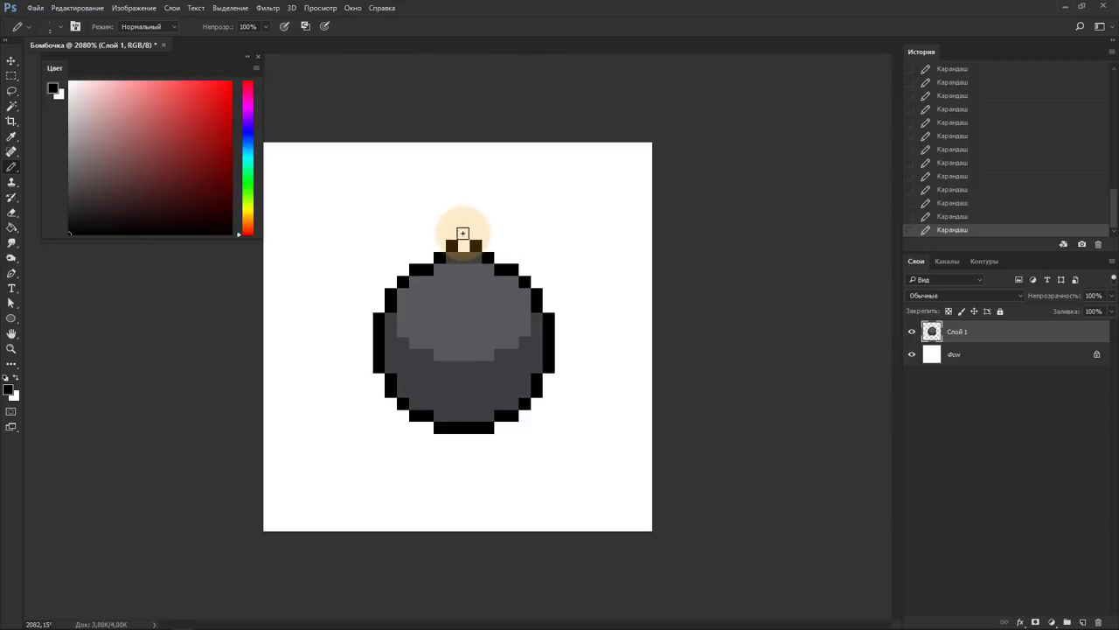
left_click(463, 234)
left_click(462, 246, "alt")
left_click(463, 246)
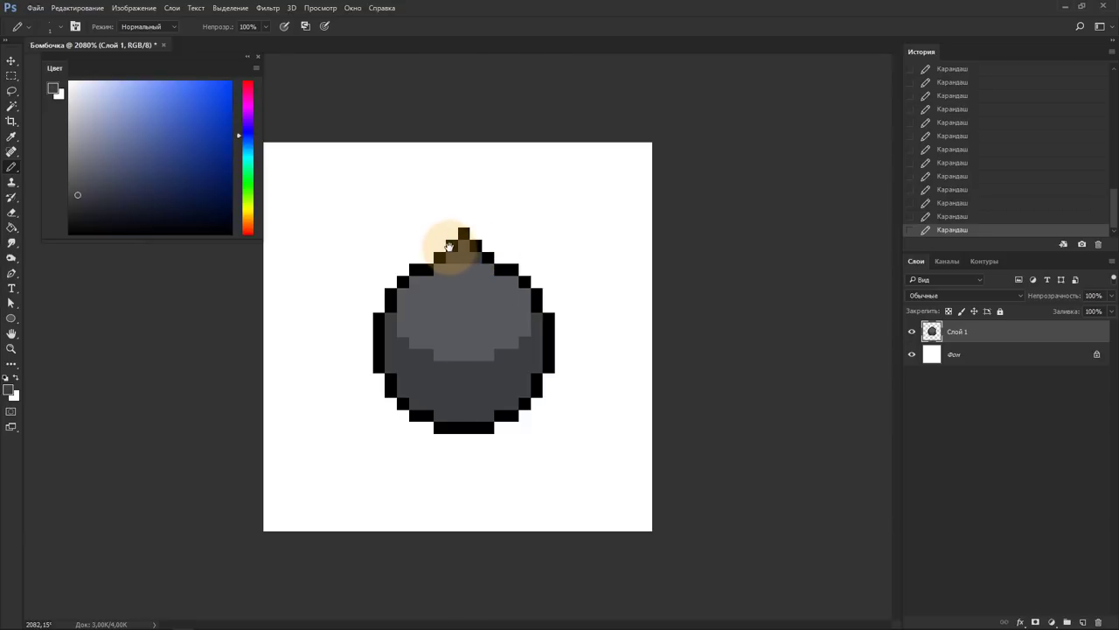
key("d")
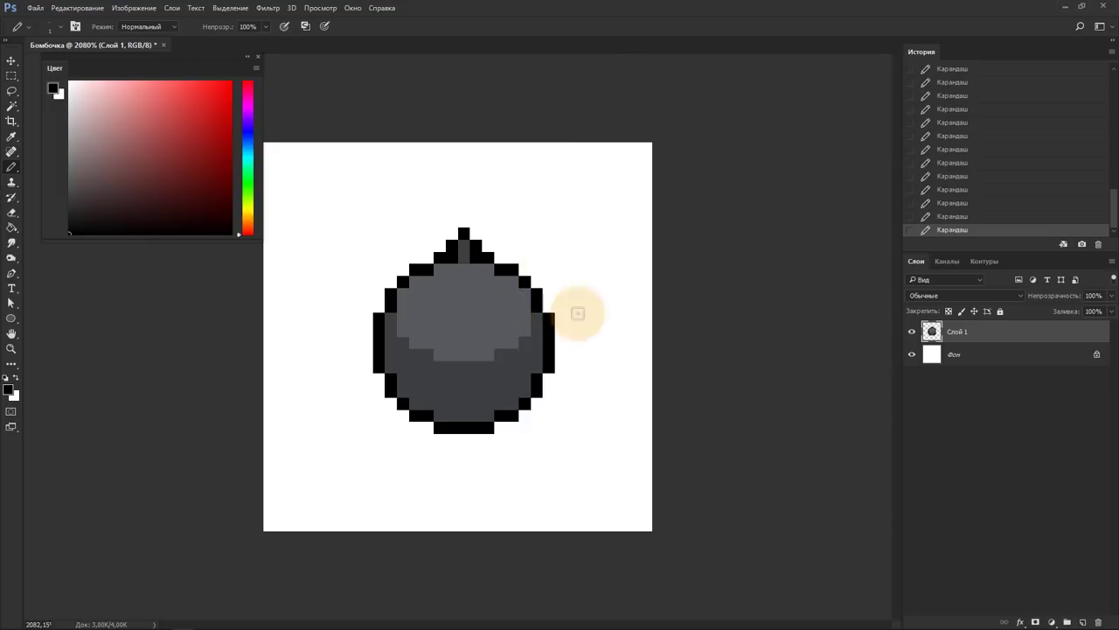
Start the black pixel skull in the top-left corner and erase an eye hole.
key("ctrl+apostrophe")
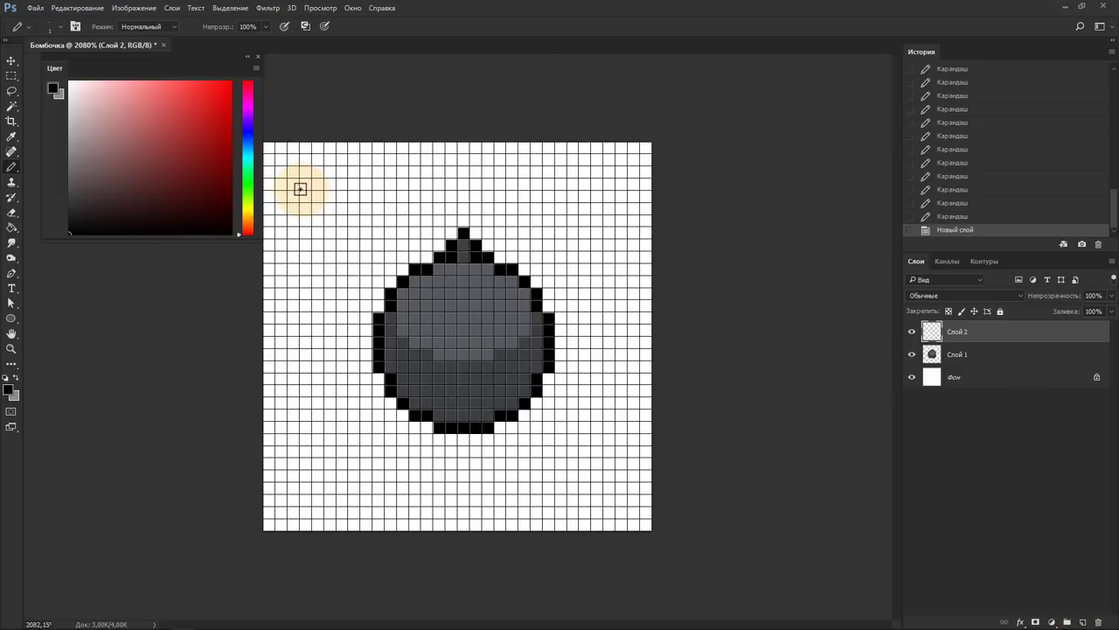
left_click(305, 197)
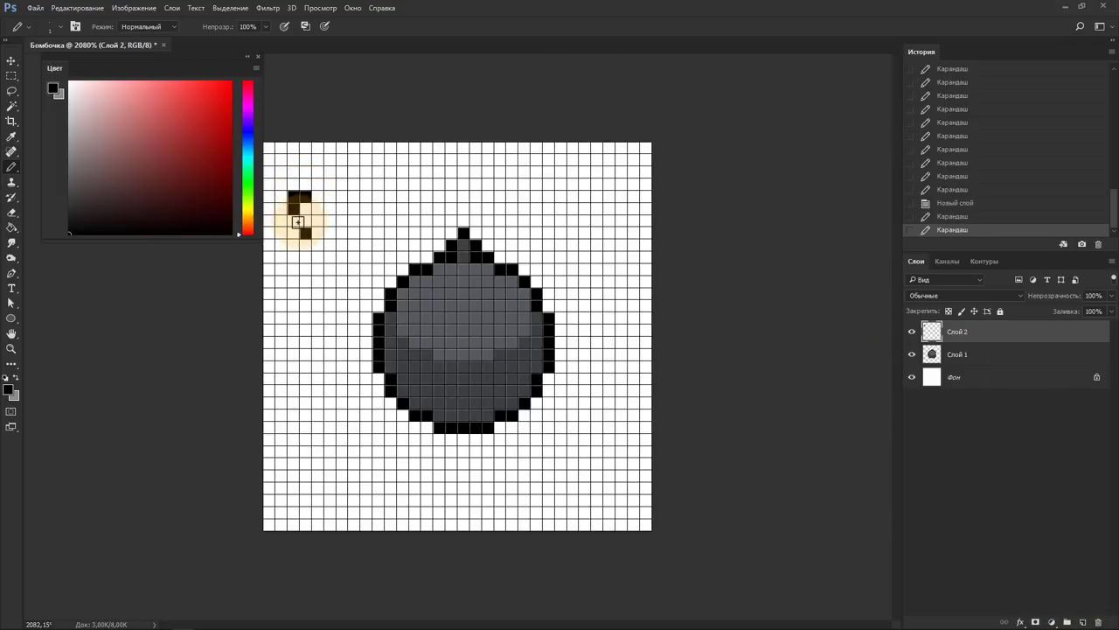
left_click(295, 229)
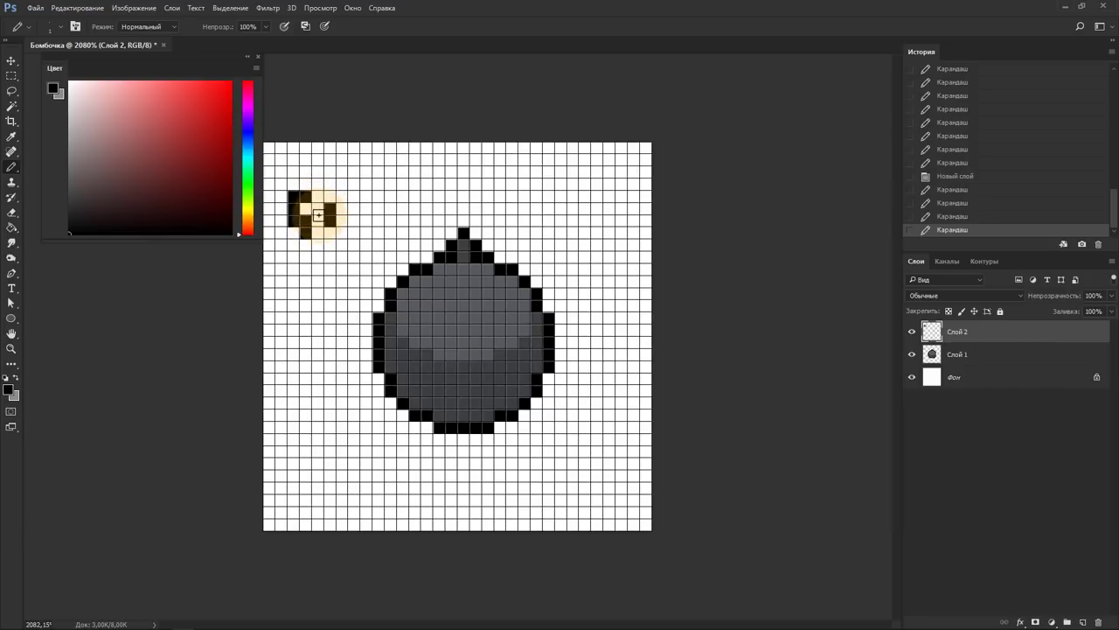
key("ctrl+apostrophe")
left_click(324, 210)
key("e")
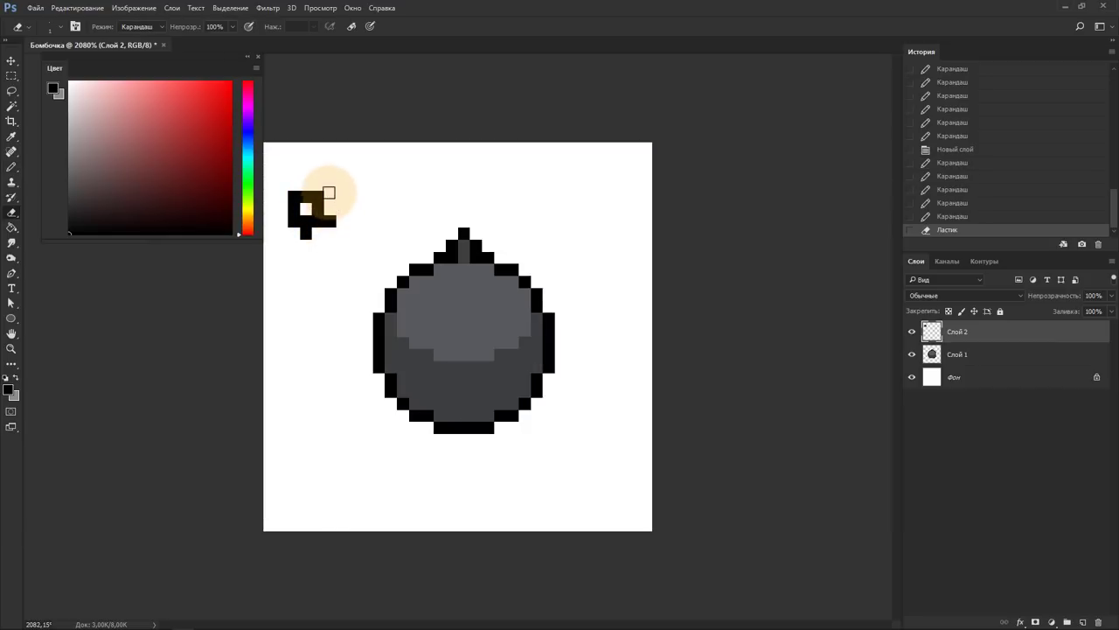
key("b")
left_click(334, 198)
left_click(344, 214)
Extend the skull outline, remove a stray pixel, and fill its bottom row.
left_click(300, 195)
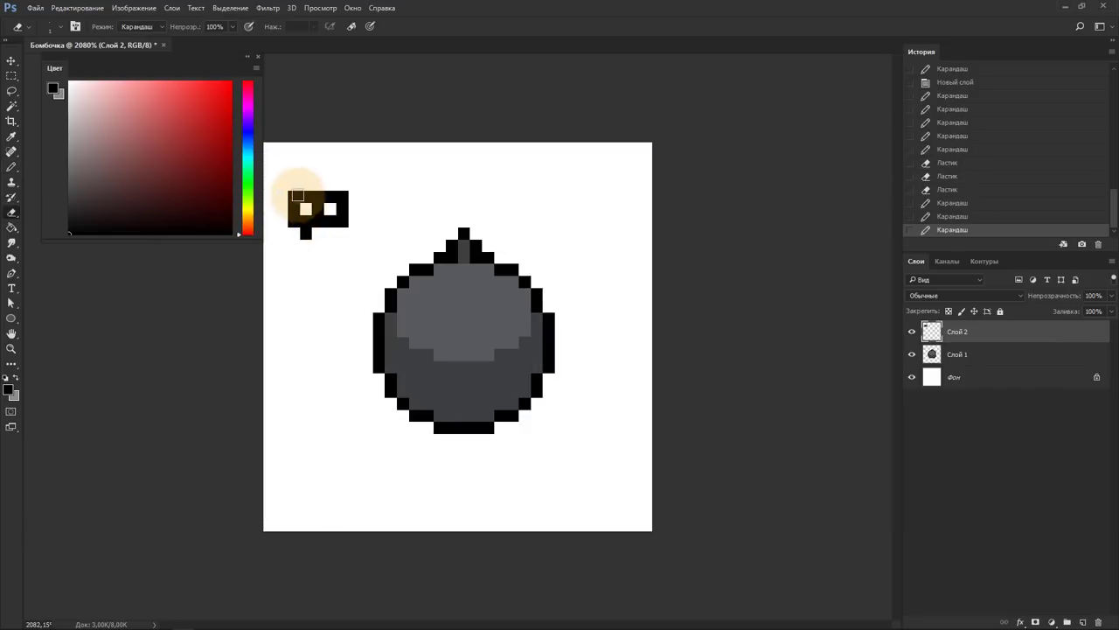
key("e")
left_click(297, 196)
left_click(347, 194)
key("b")
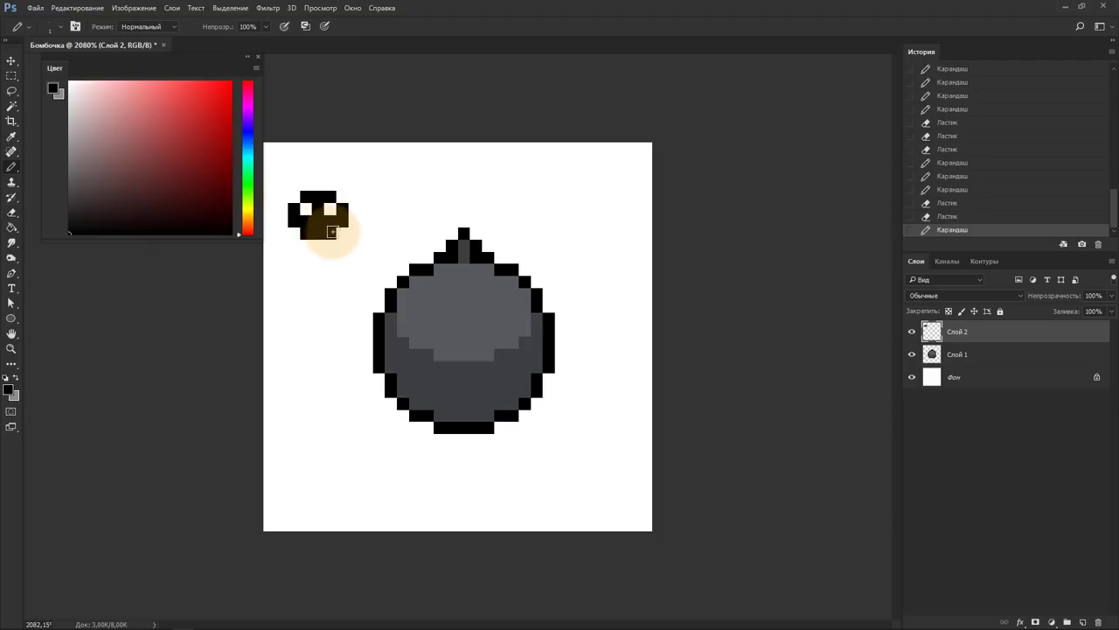
left_click_drag(318, 232, 329, 232)
key("ctrl+h")
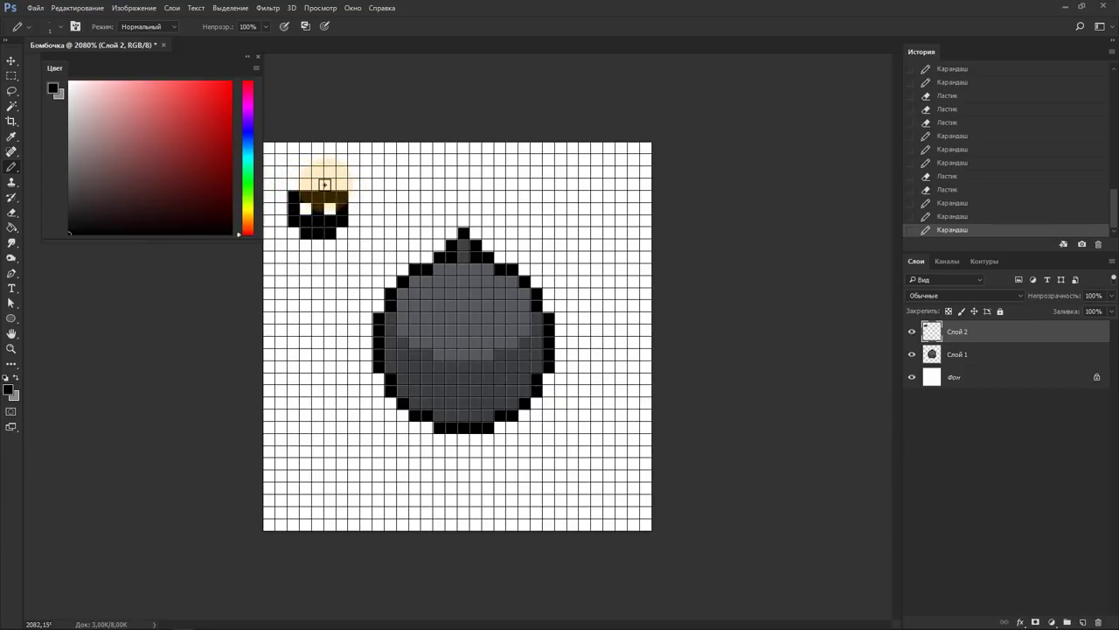
key("ctrl+h")
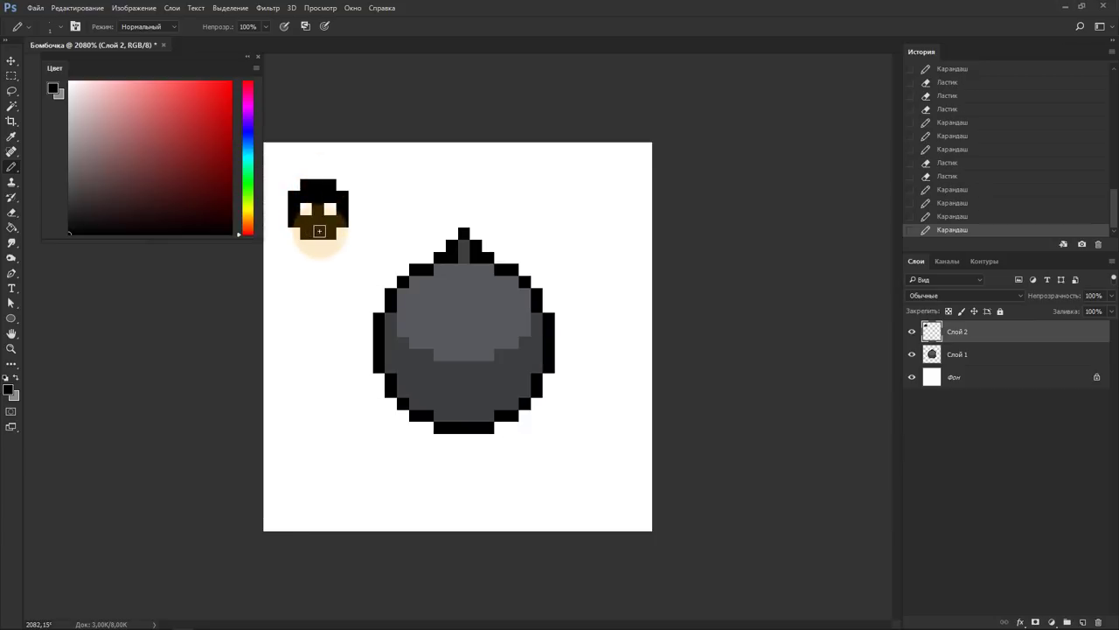
Fill the skull head's lower-right corner and left side black, then select the skull.
left_click_drag(301, 229, 297, 240)
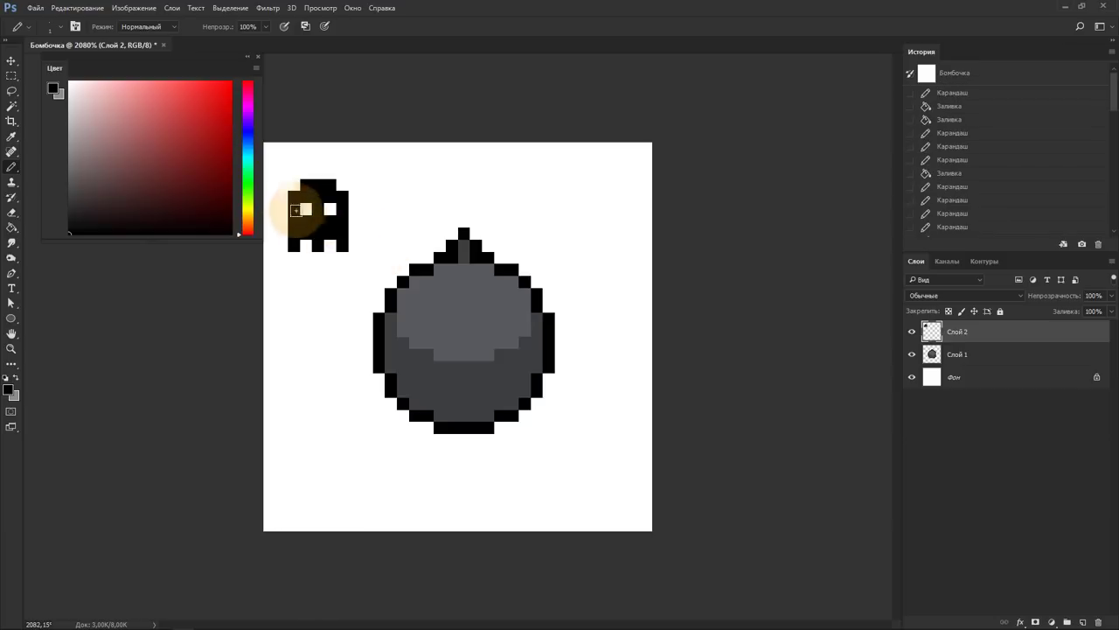
key("e")
mouse_move(280, 215)
left_mouse_down()
mouse_move(298, 209)
mouse_move(295, 187)
left_mouse_up()
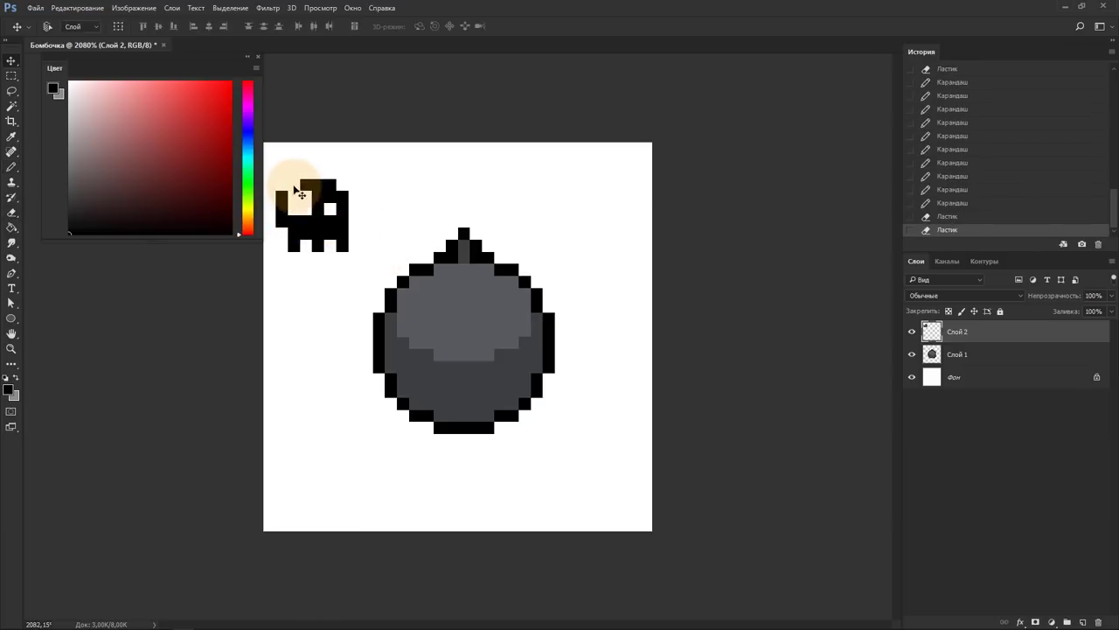
key("b")
left_click(297, 182)
key("w")
left_click(333, 203)
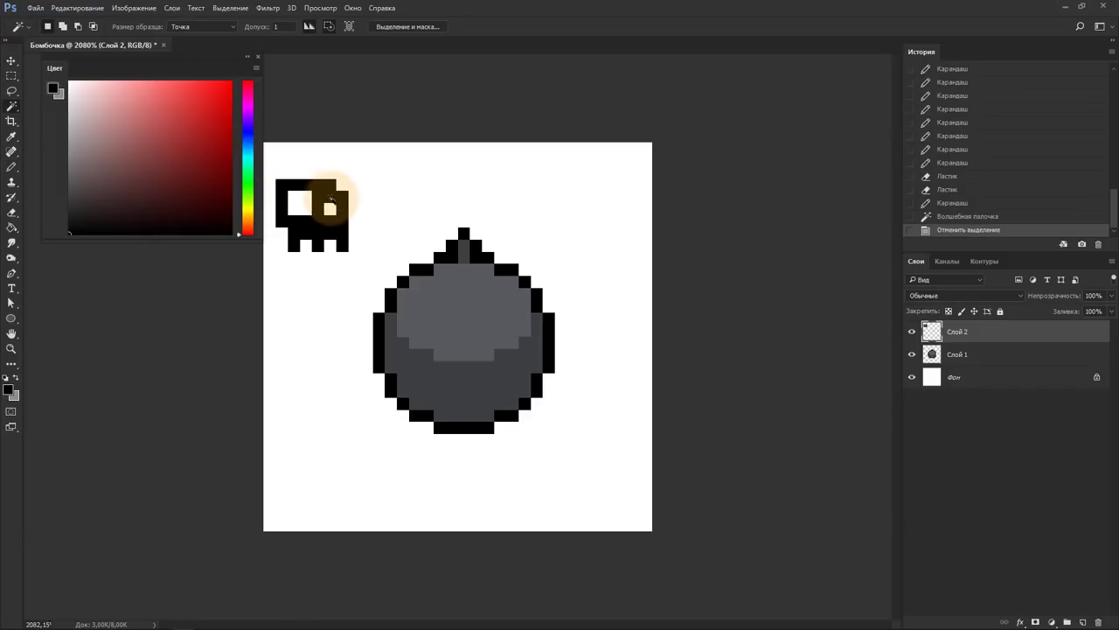
Redraw the skull's right side and top and fill pixels down toward the teeth.
key("e")
mouse_move(341, 201)
left_mouse_down()
mouse_move(358, 187)
mouse_move(326, 175)
left_mouse_up()
key("b")
left_click(343, 181)
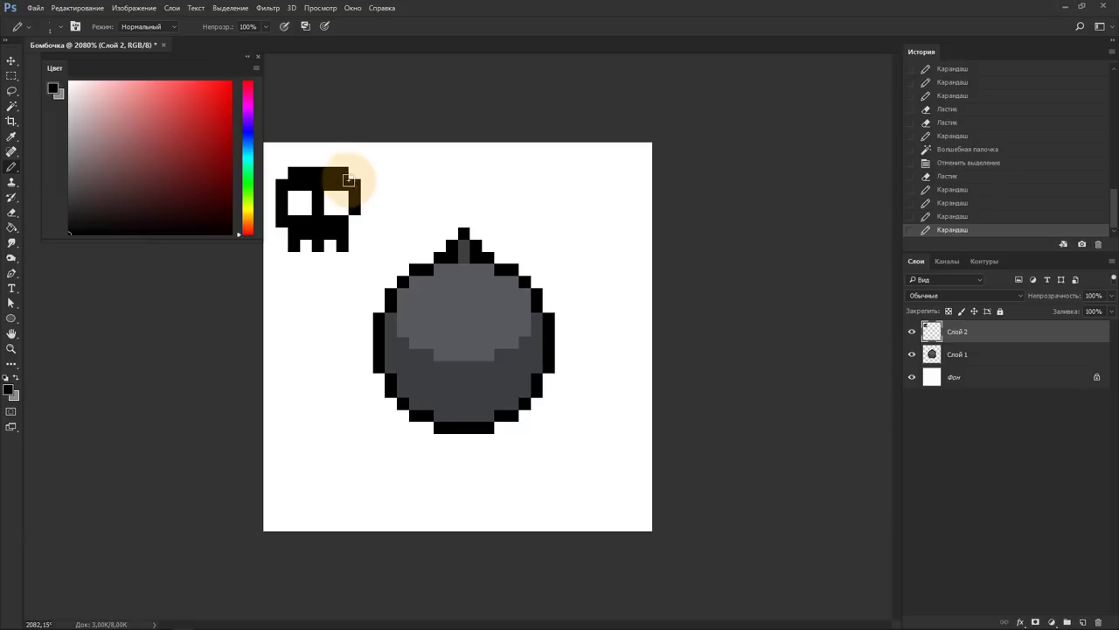
left_click(352, 217)
left_click(334, 241)
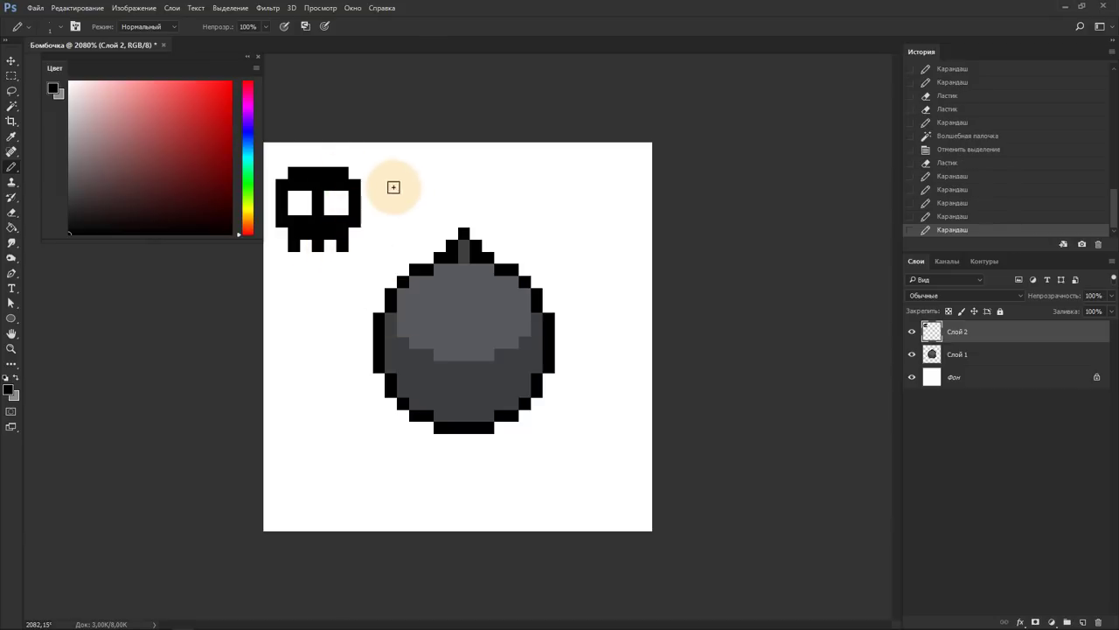
Move the skull to the bomb's centre, fill it grey and raise its Lightness via Hue/Saturation.
key("v")
left_click_drag(329, 183, 475, 315)
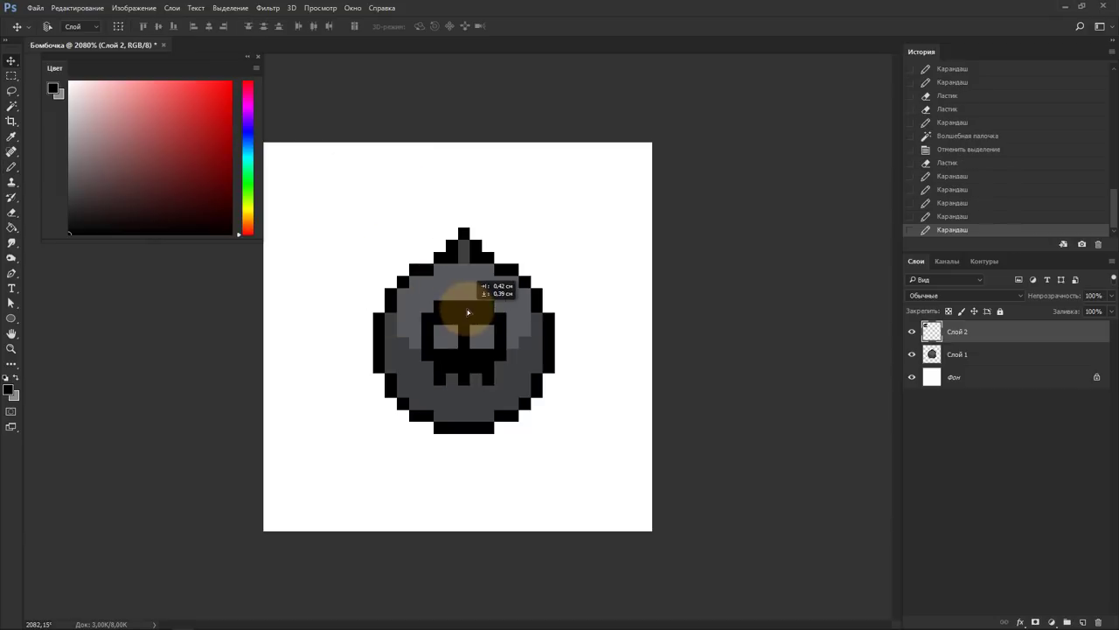
left_click(14, 377)
key("g")
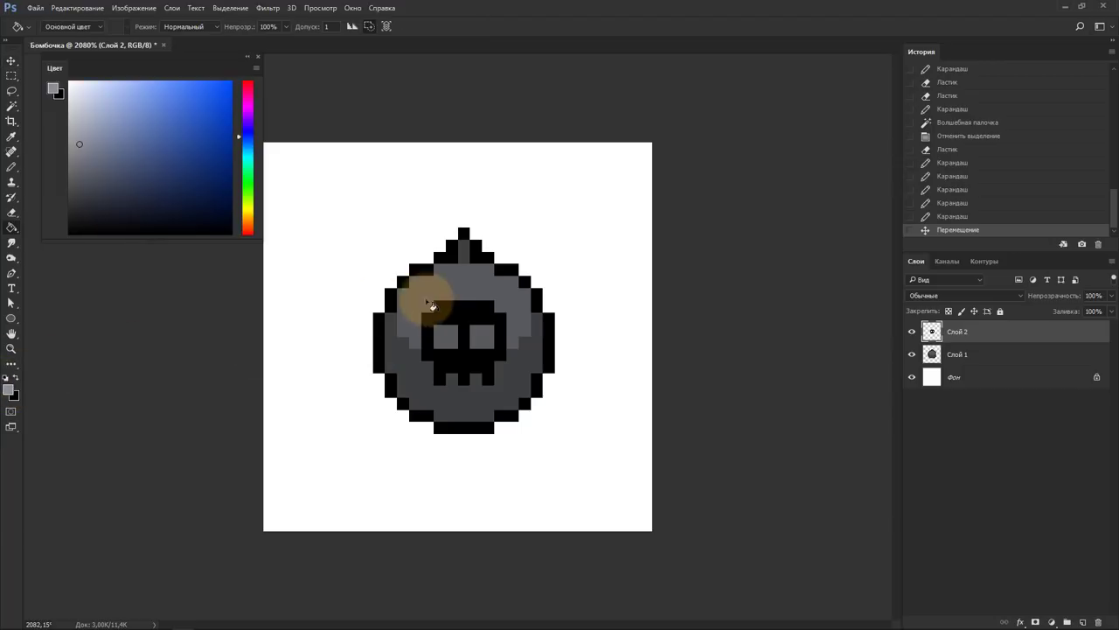
key("ctrl+u")
left_click(466, 311)
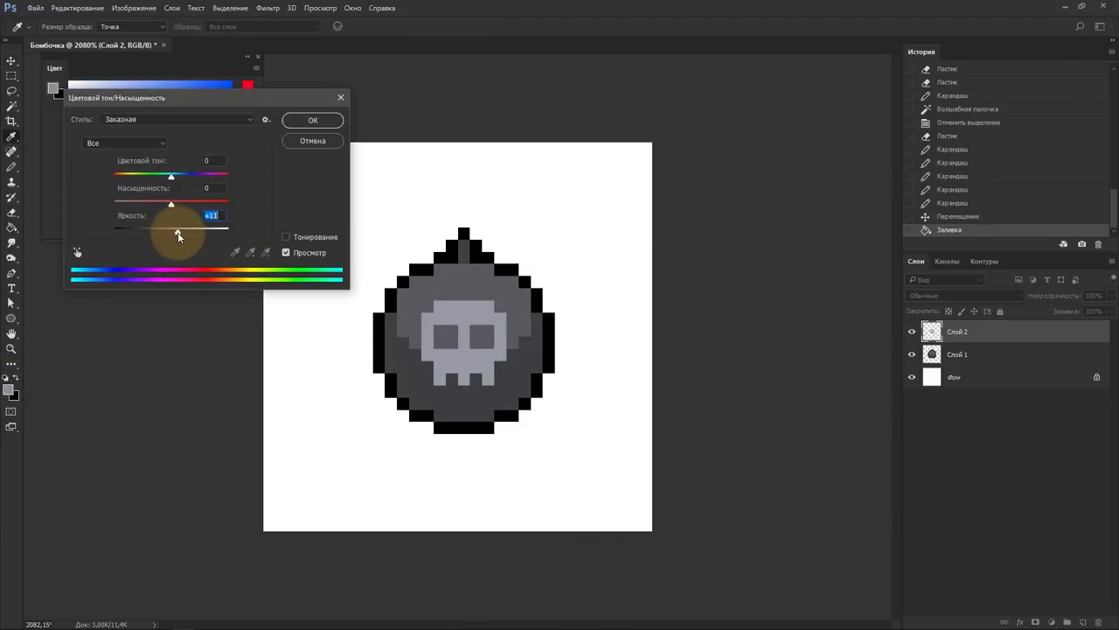
left_click(313, 120)
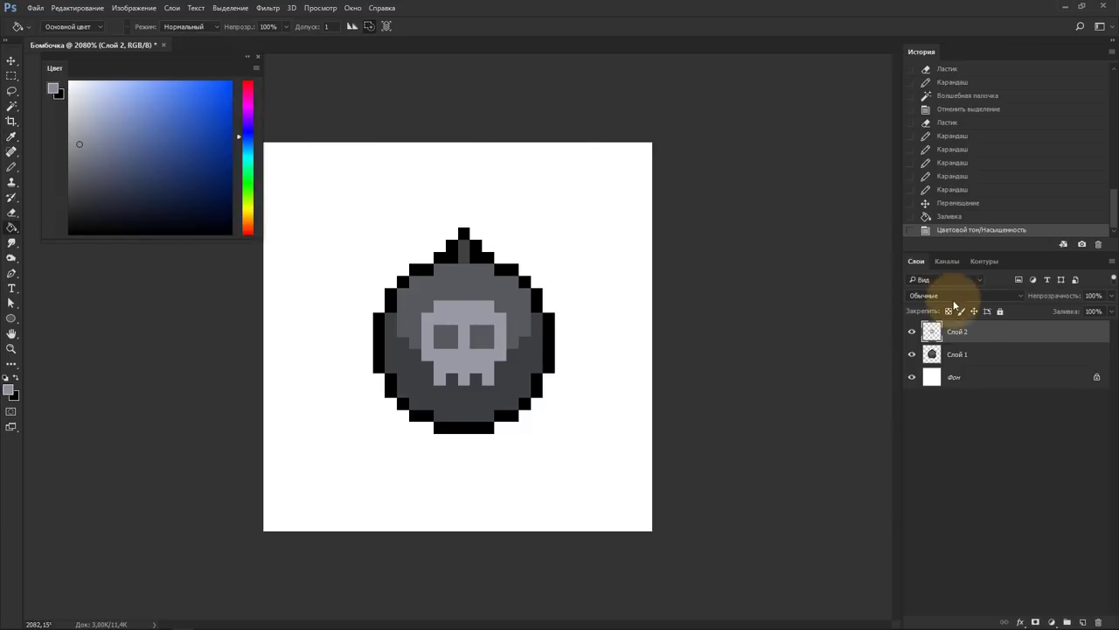
left_click(961, 354)
Pencil a brown fuse up from the bomb's top, bending it to the right.
key("b")
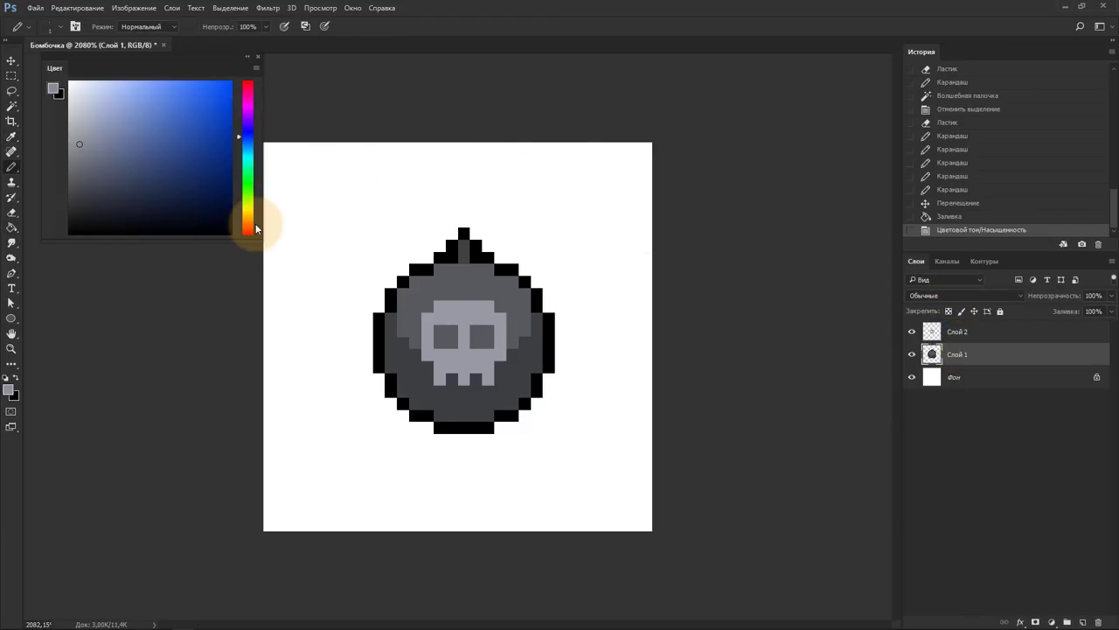
left_click(247, 223)
left_click(187, 183)
left_click_drag(480, 237, 473, 198)
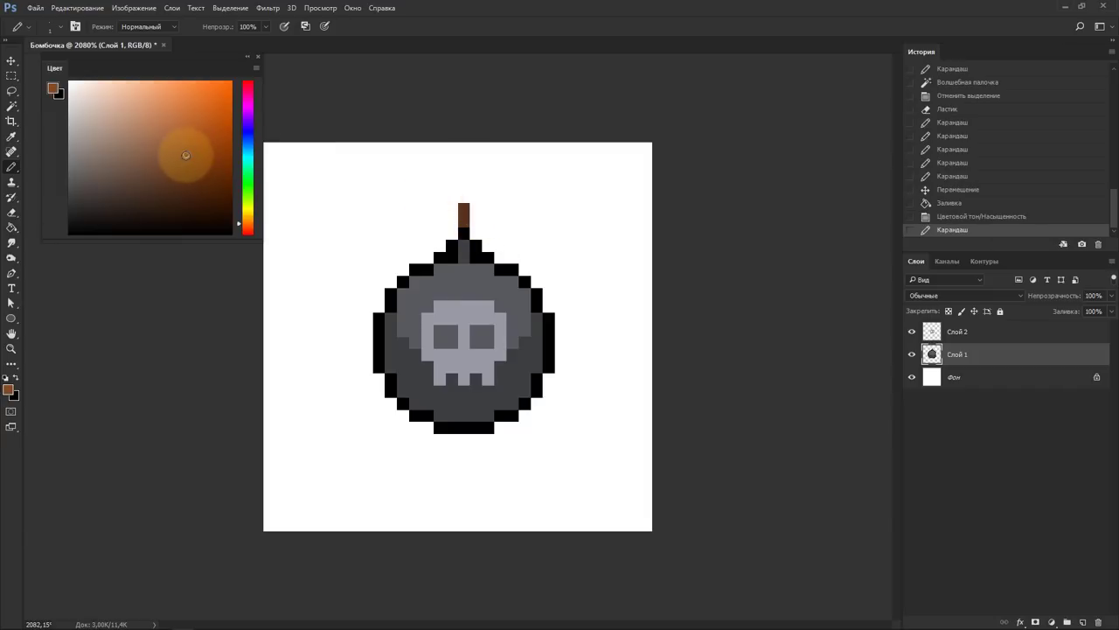
left_click(475, 196)
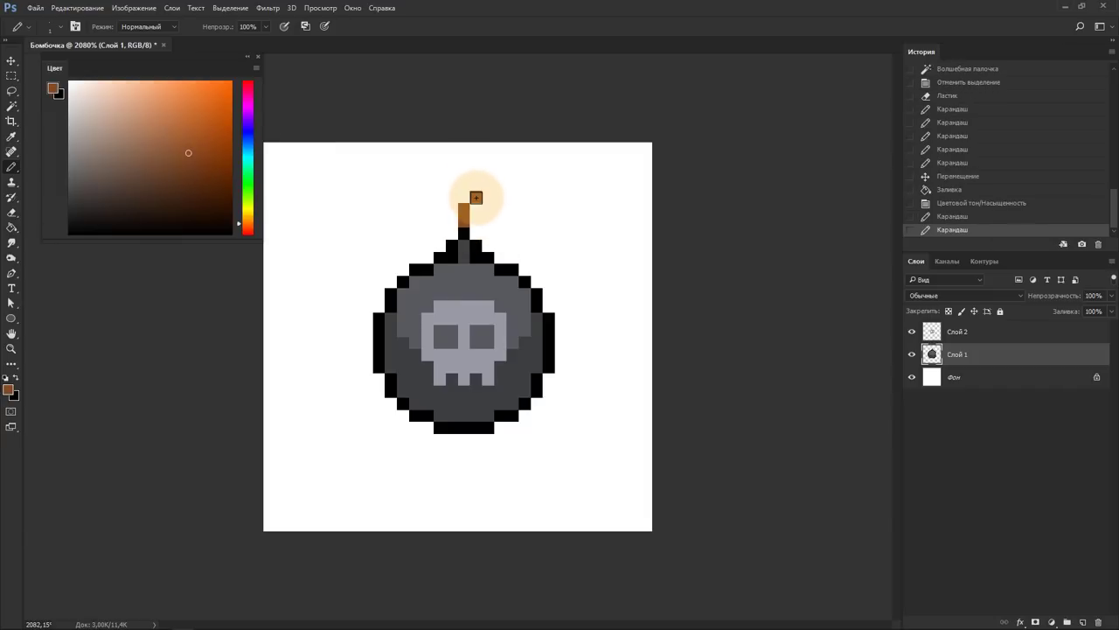
left_click_drag(474, 195, 497, 198)
left_click(499, 208)
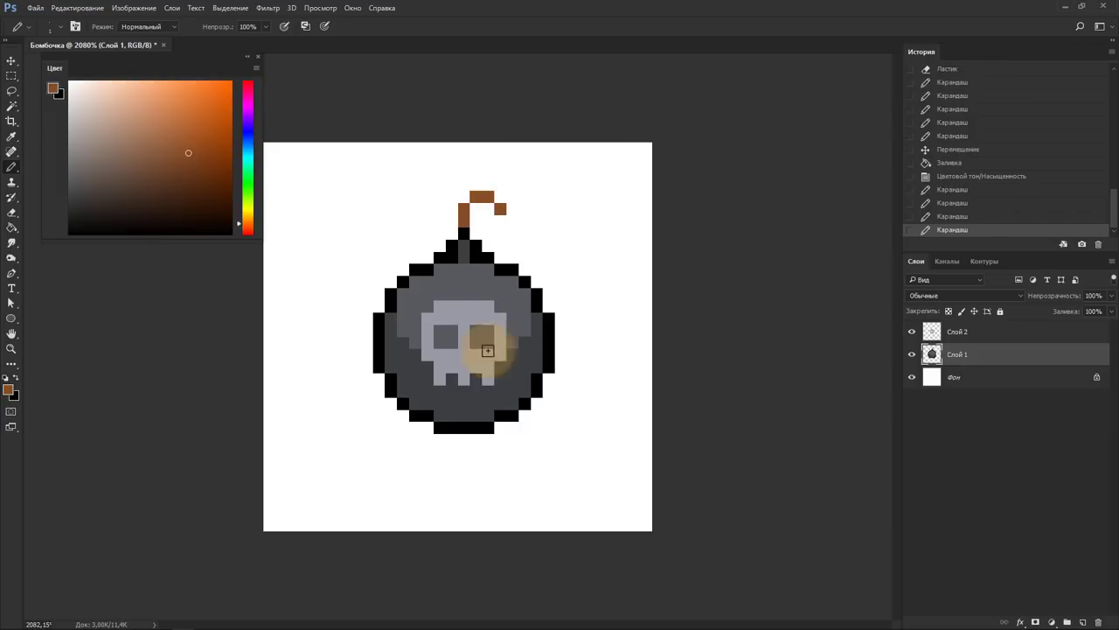
Add darker grey shading pixels along the bomb's lower edge.
left_click(472, 402, "alt")
left_click(77, 196)
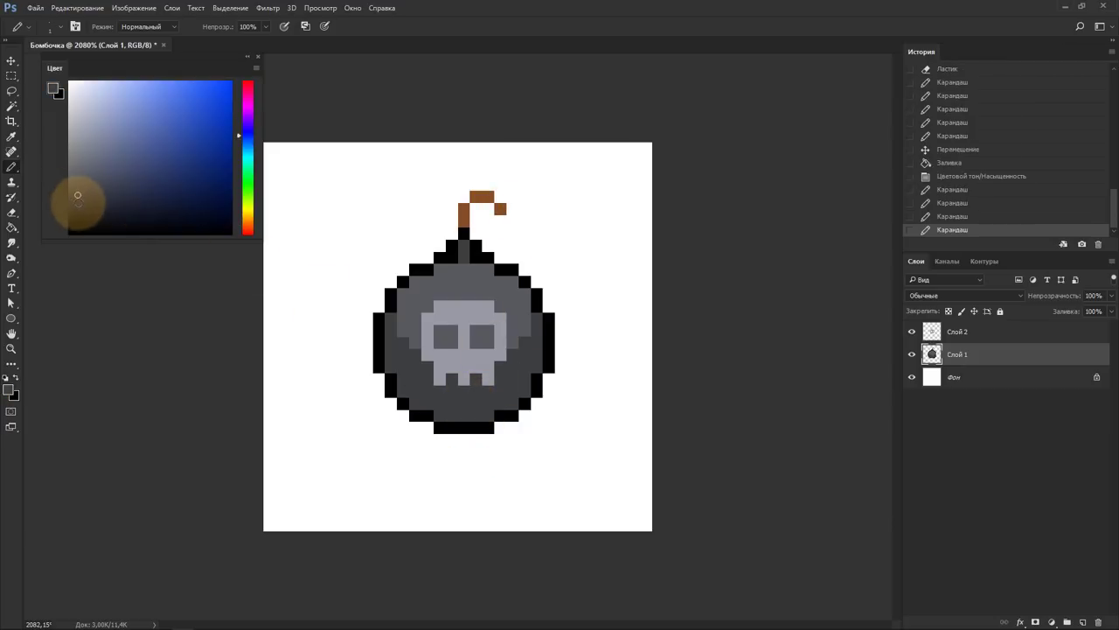
left_click(457, 404)
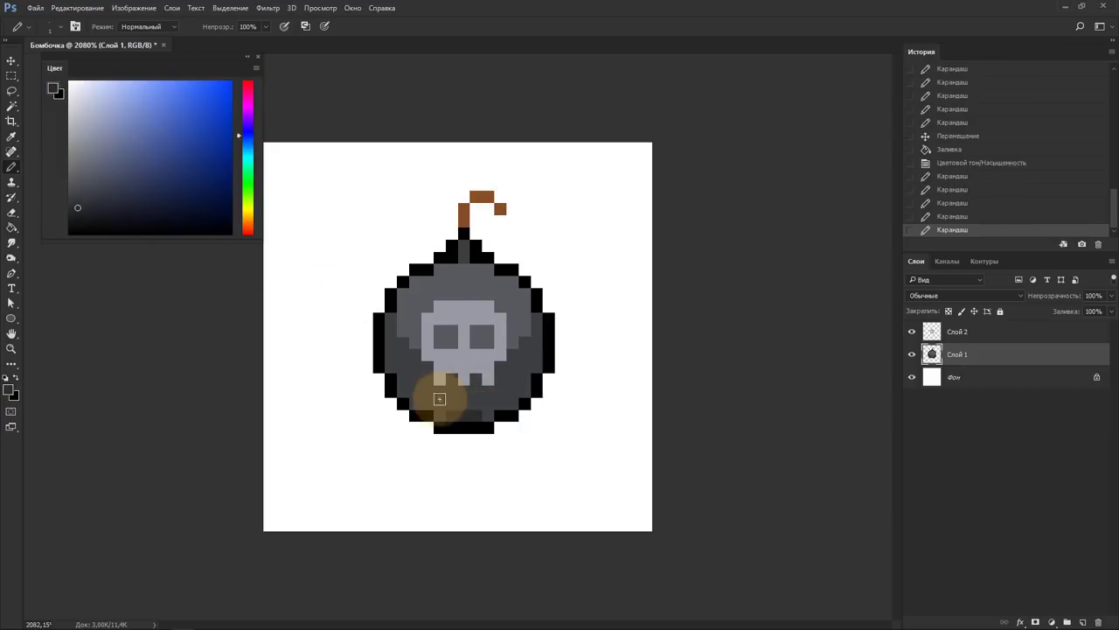
left_click(479, 417)
left_click(420, 393)
left_click(477, 408)
left_click(507, 399)
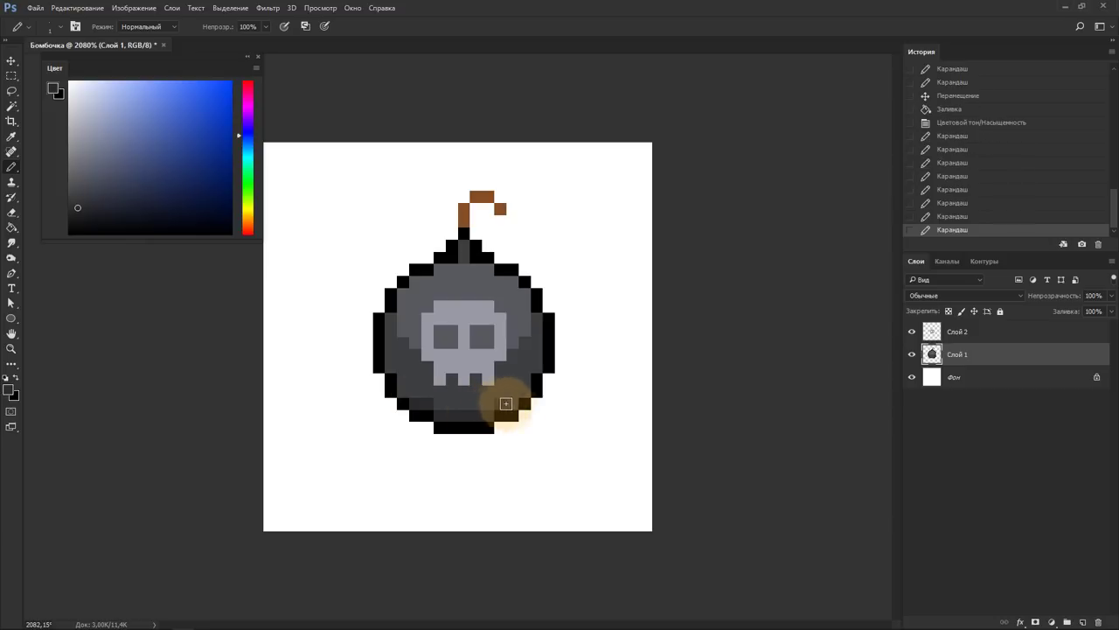
left_click(429, 405)
left_click(491, 406)
left_click(404, 392)
left_click(520, 393)
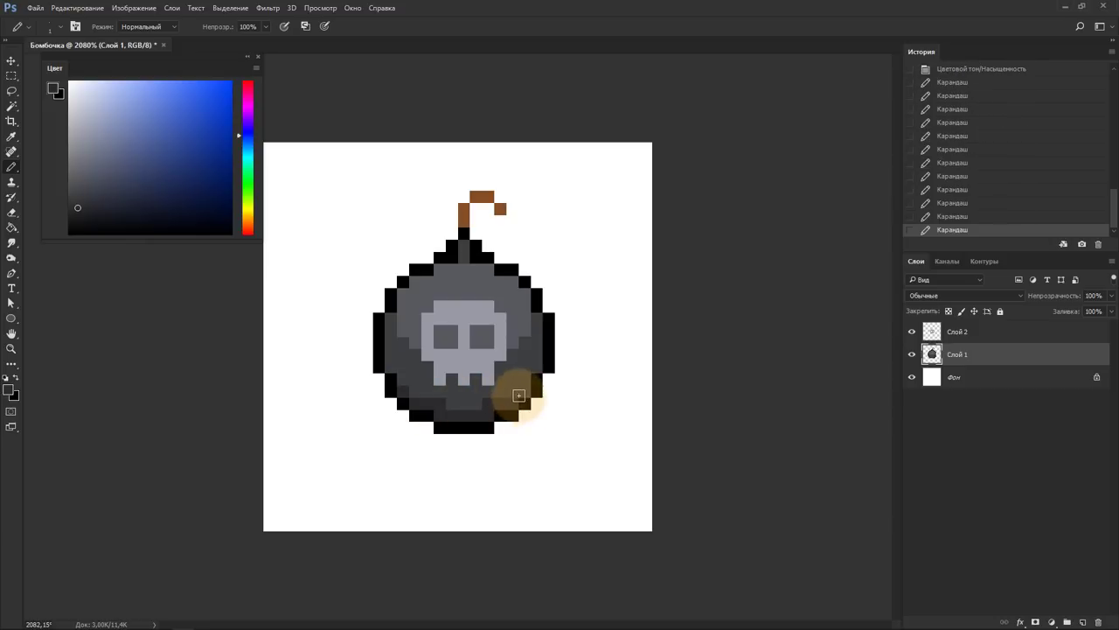
left_click(458, 400)
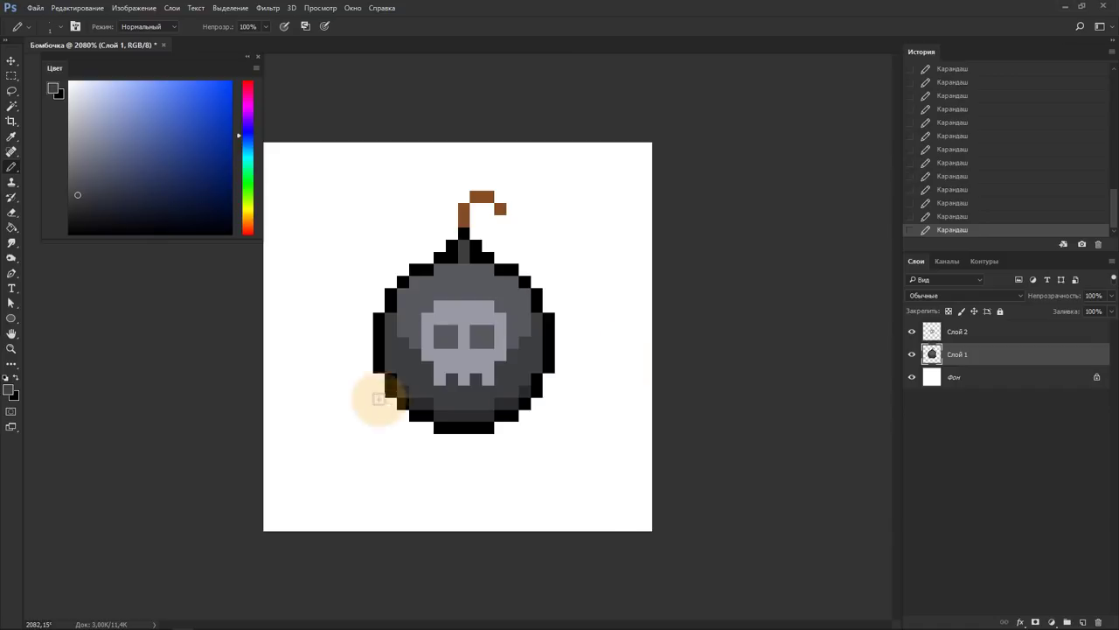
Pick and fine-tune a lighter grey colour.
left_click(469, 297, "alt")
left_click_drag(125, 174, 78, 132)
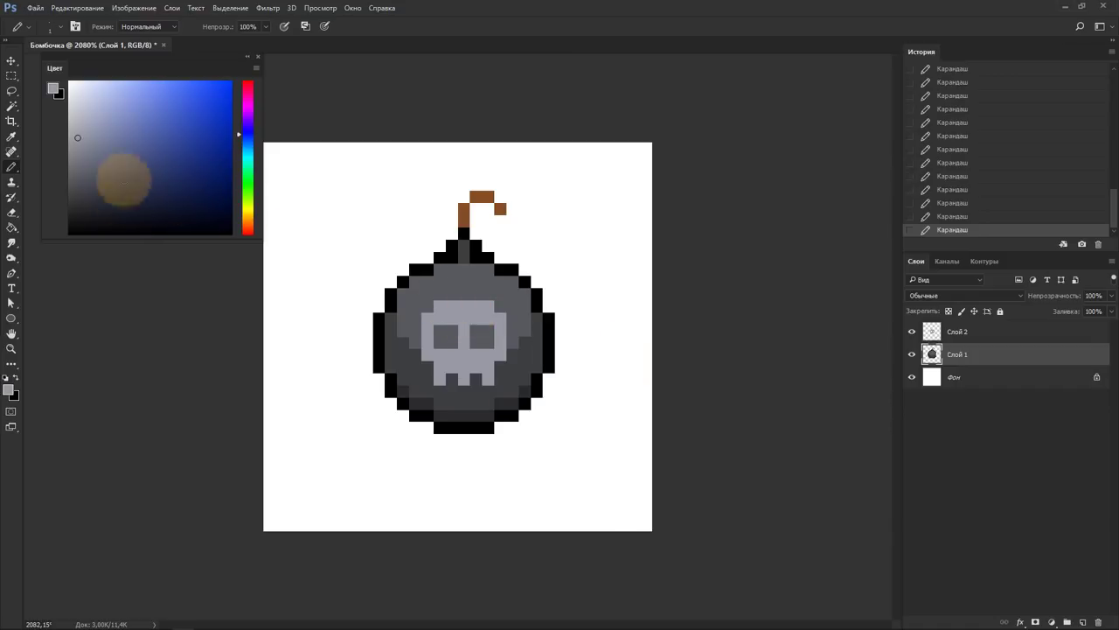
left_click(424, 330)
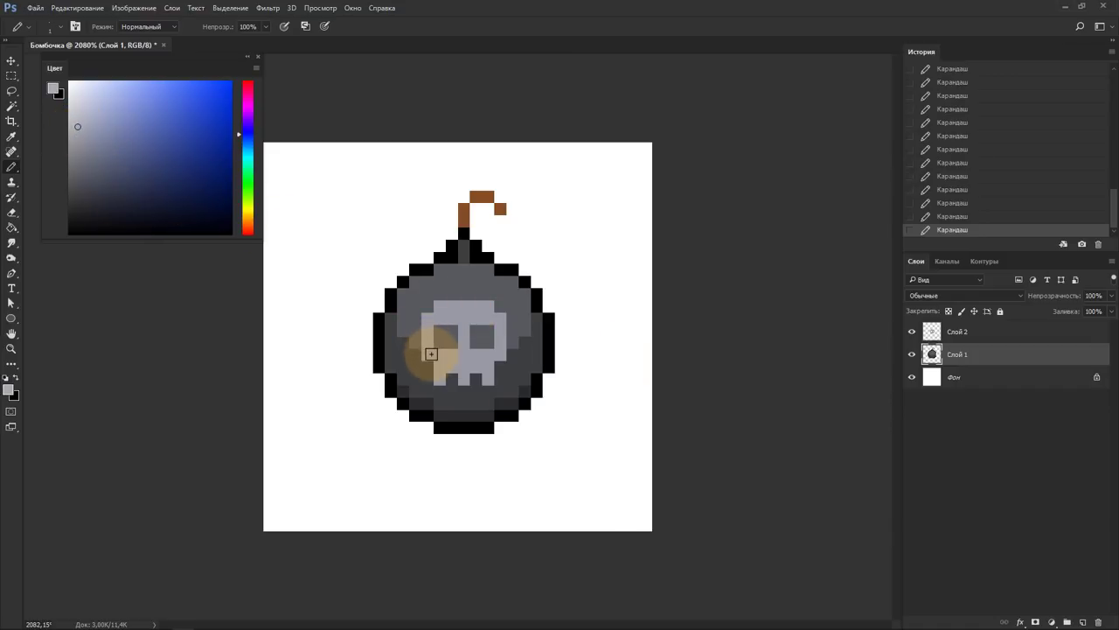
On Слой 2, fill the skull light grey and repaint its middle row slightly darker.
left_click(959, 331)
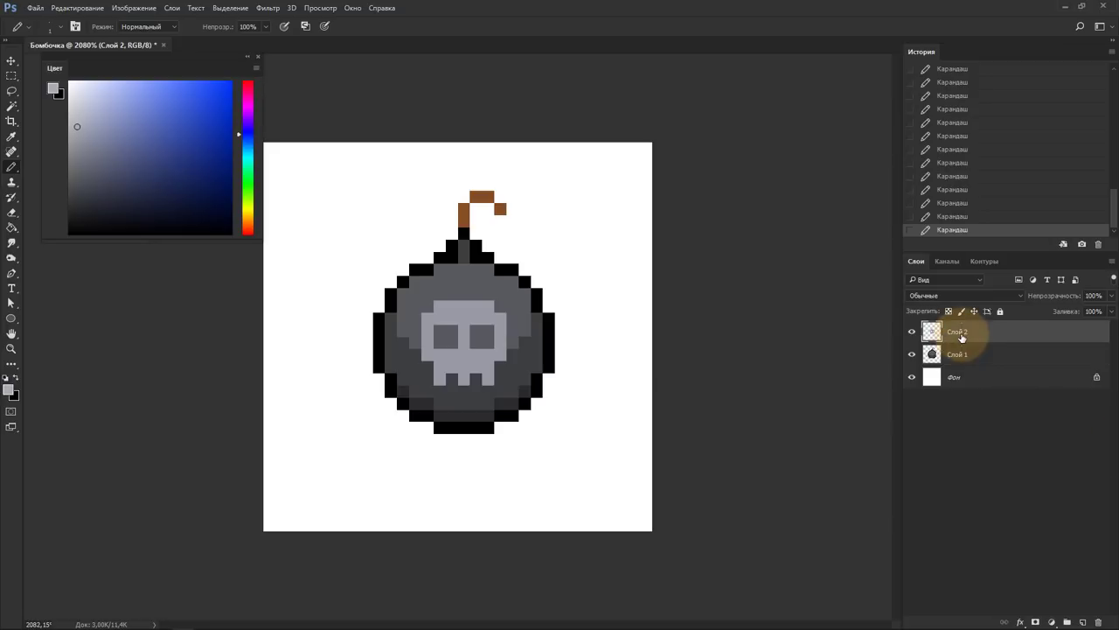
left_click(453, 351)
key("g")
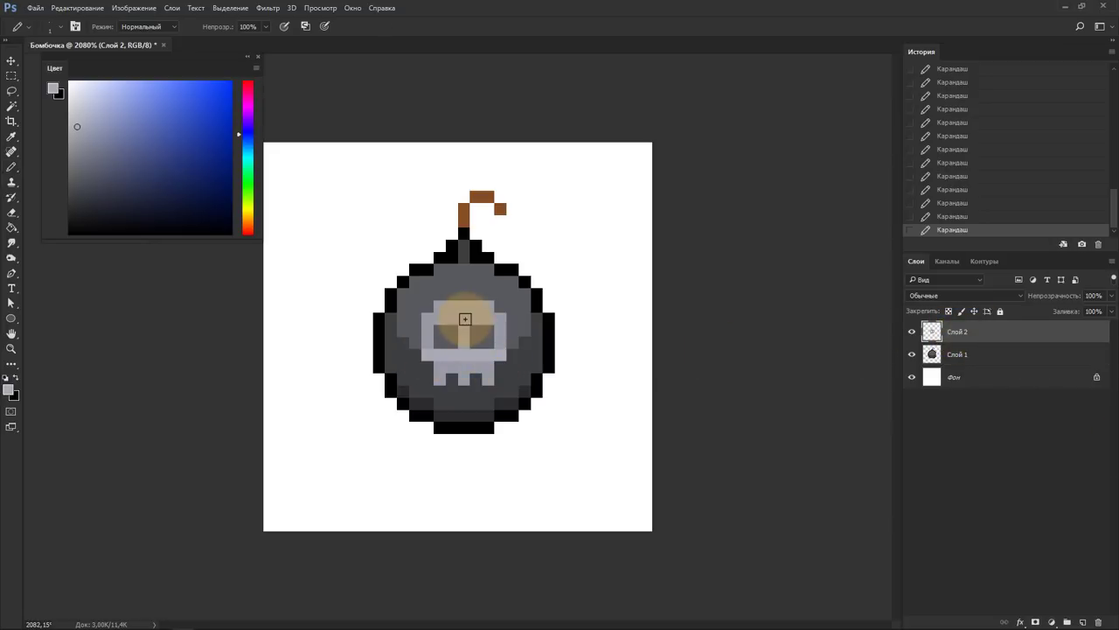
left_click(463, 325)
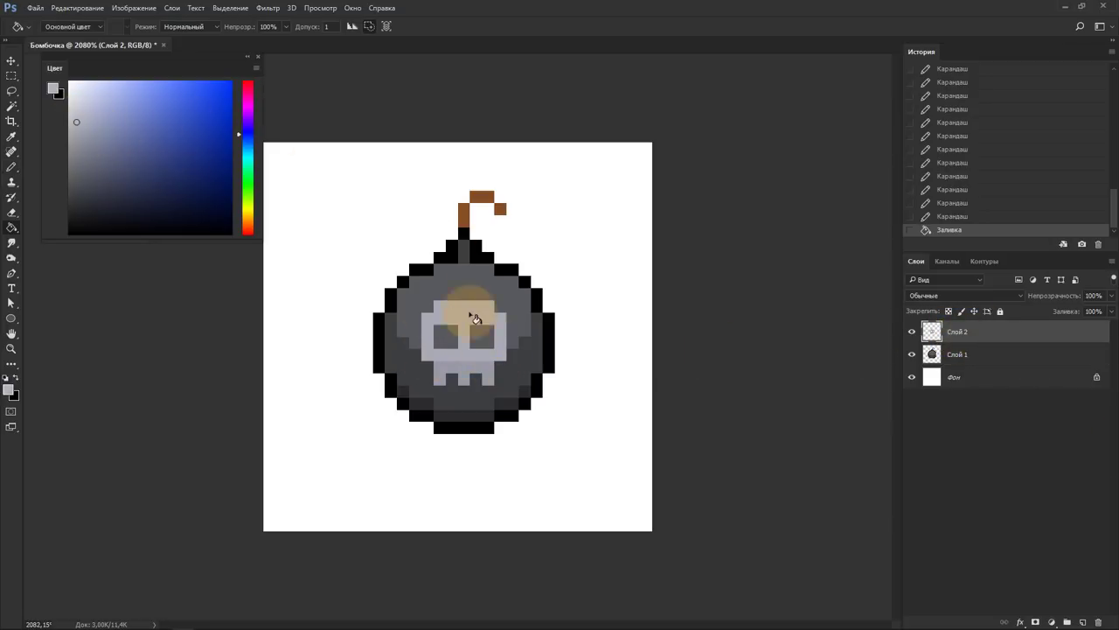
left_click(445, 355)
key("b")
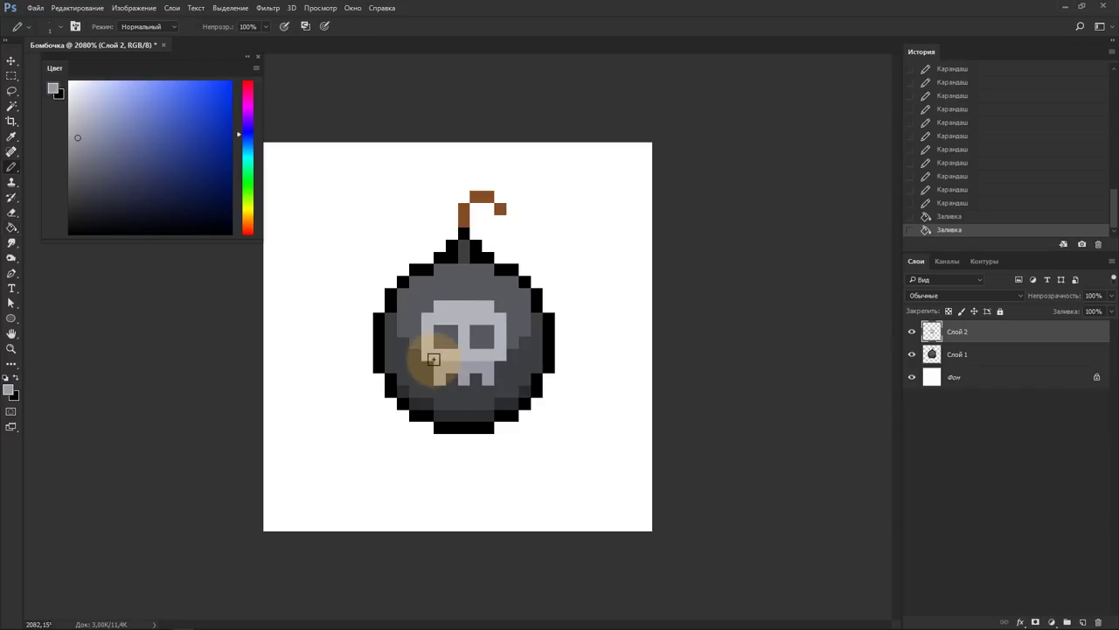
left_click_drag(434, 358, 499, 353)
left_click(518, 355)
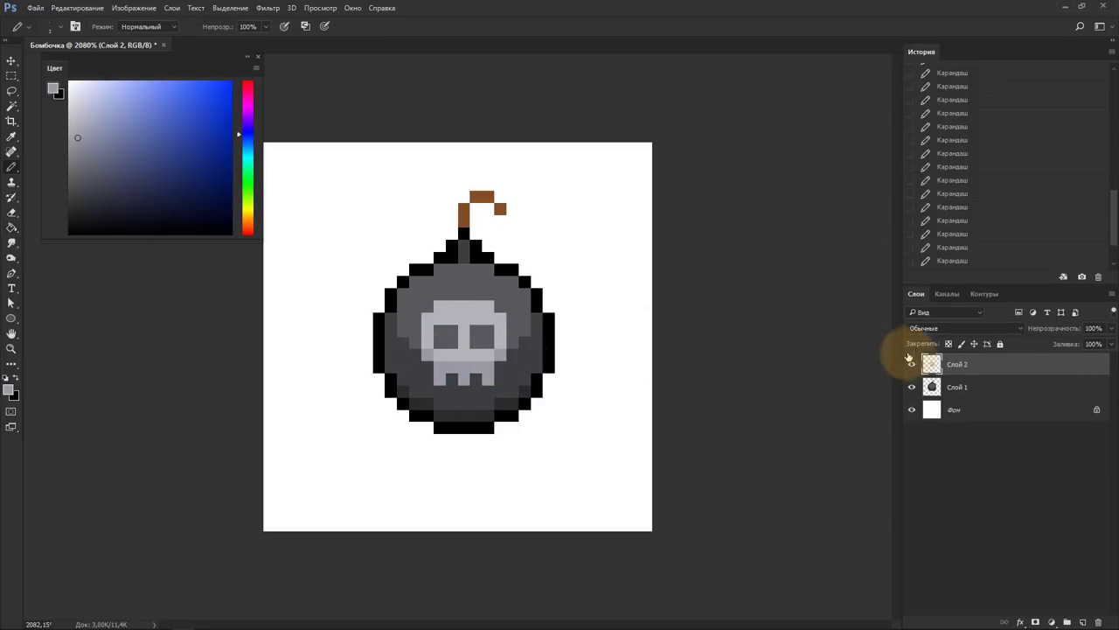
left_click(912, 365)
left_click(912, 366)
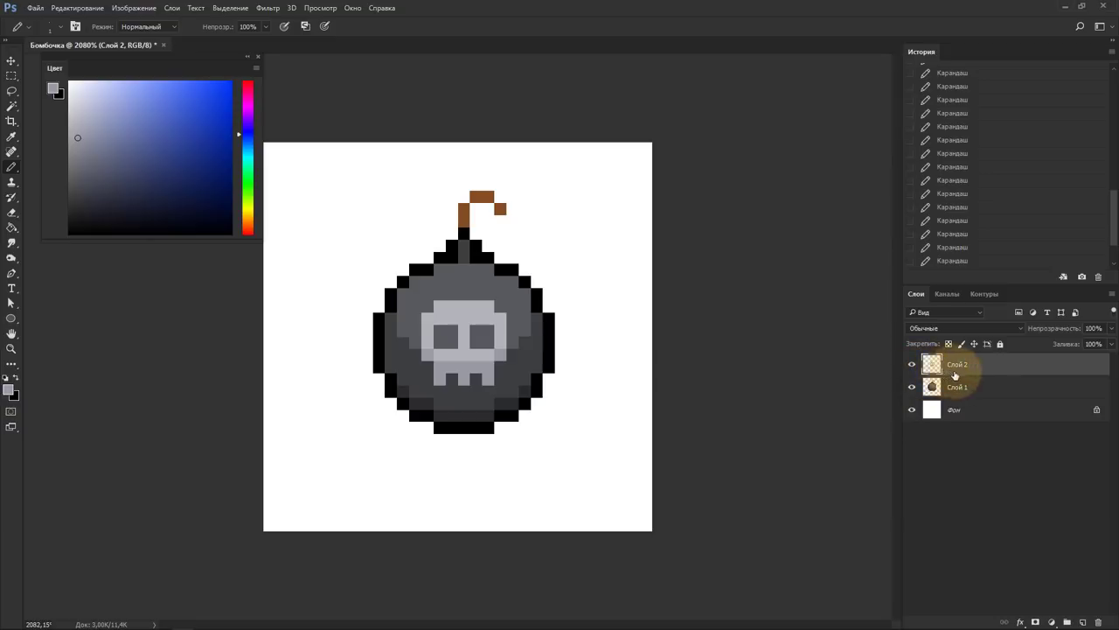